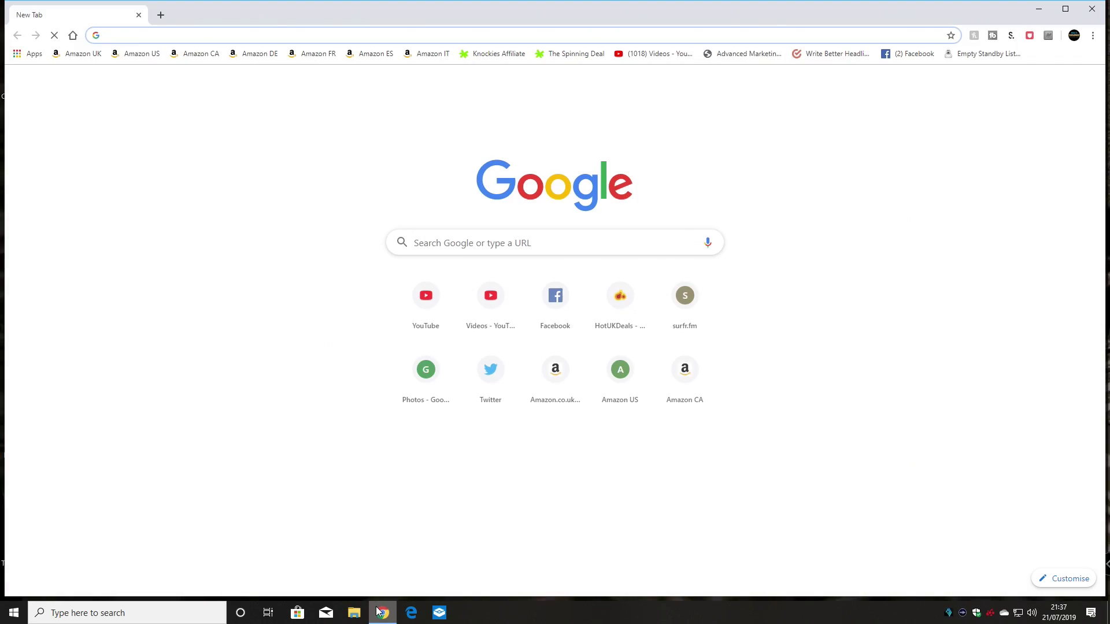
Step: Search for wj32, go to wj32.org and save EmptyStandbyList.exe to the Desktop
click(464, 239)
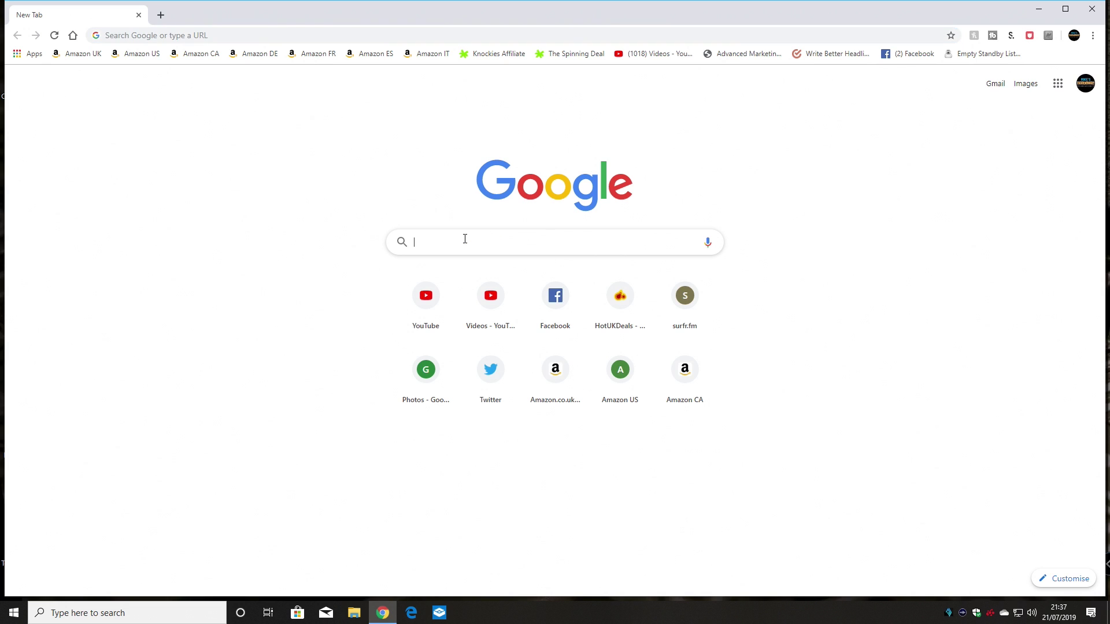
text(wj32)
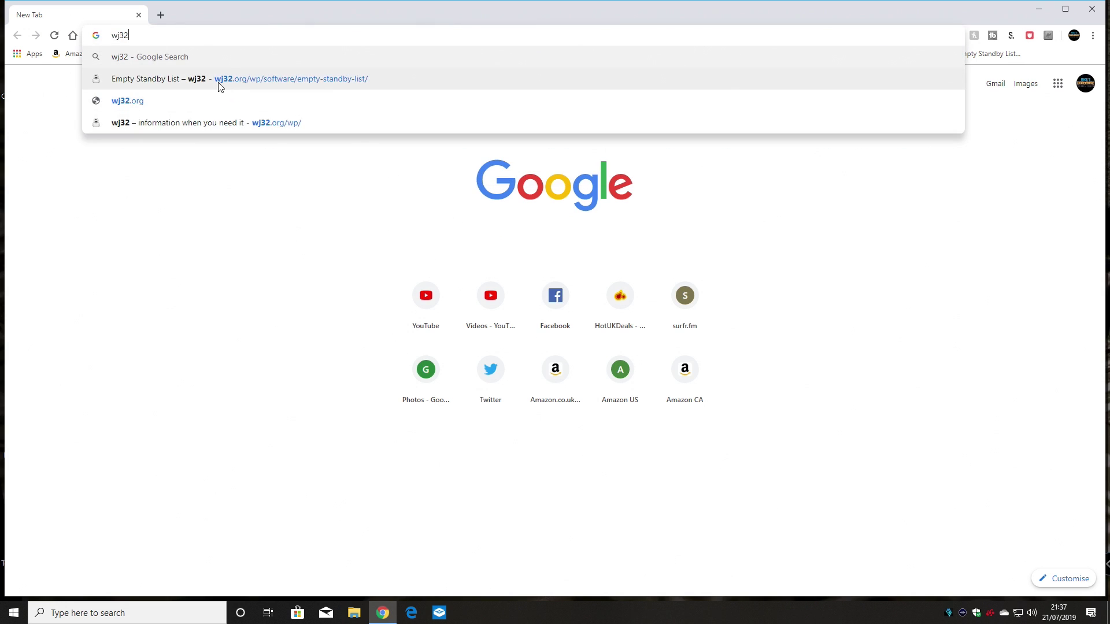
click(143, 103)
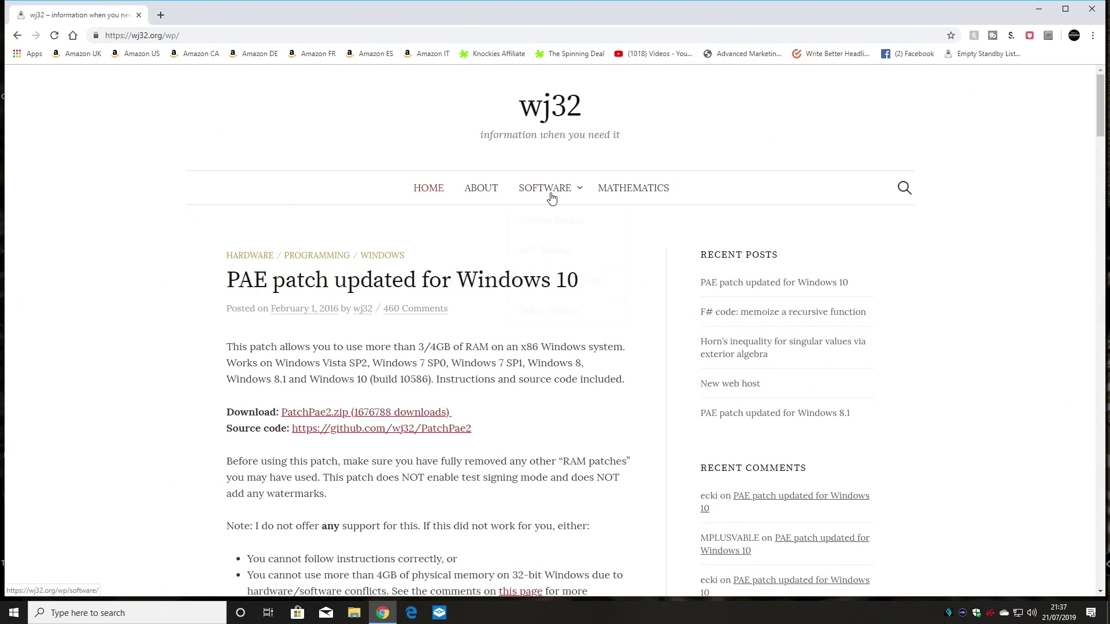
mouse_move(556, 192)
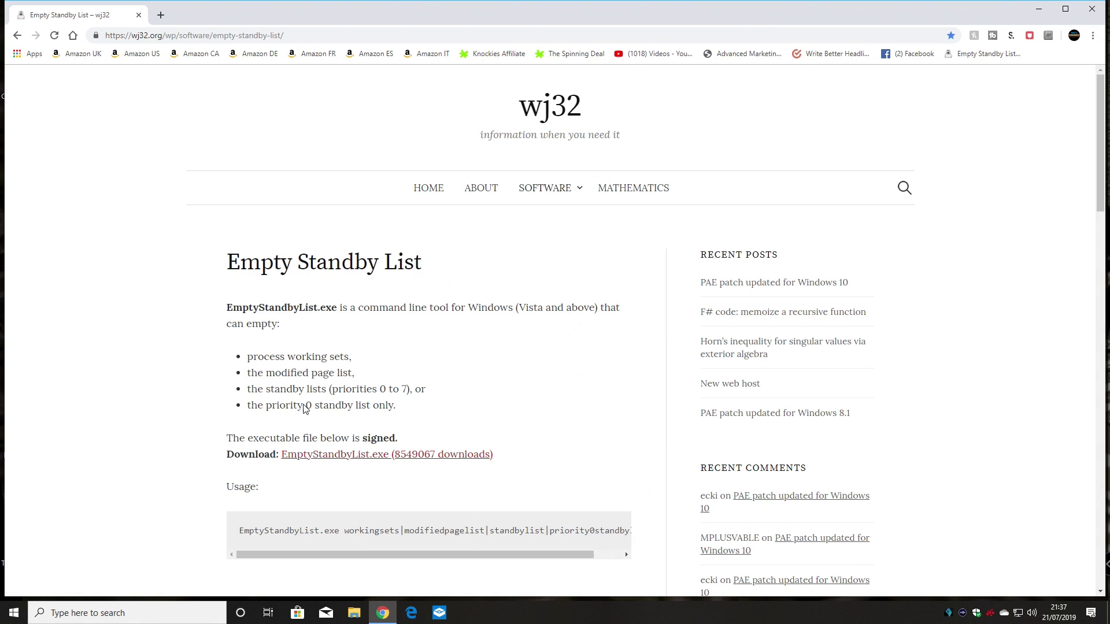
click(333, 457)
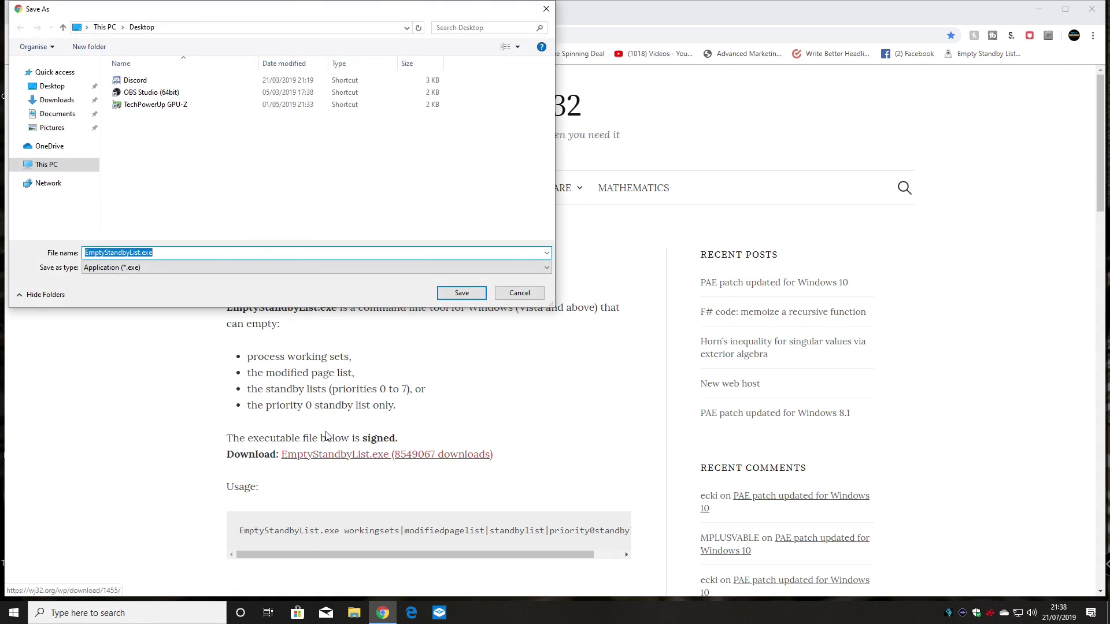
click(438, 297)
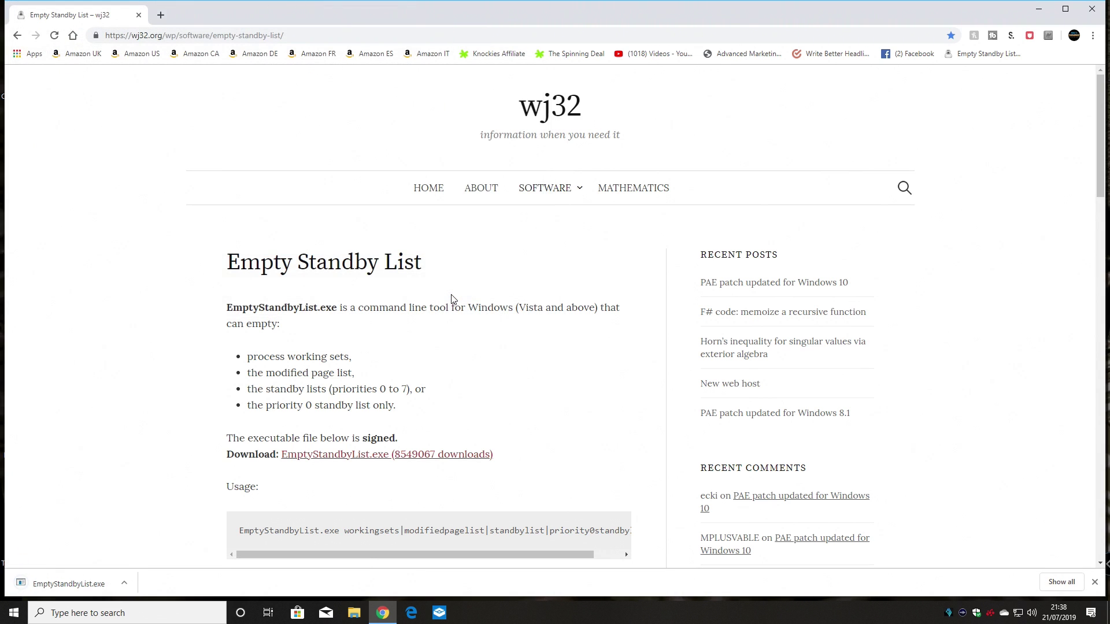
Step: Minimise Chrome, place the EmptyStandbyList.exe icon mid-desktop, and open C:\Program Files in File Explorer
click(1038, 8)
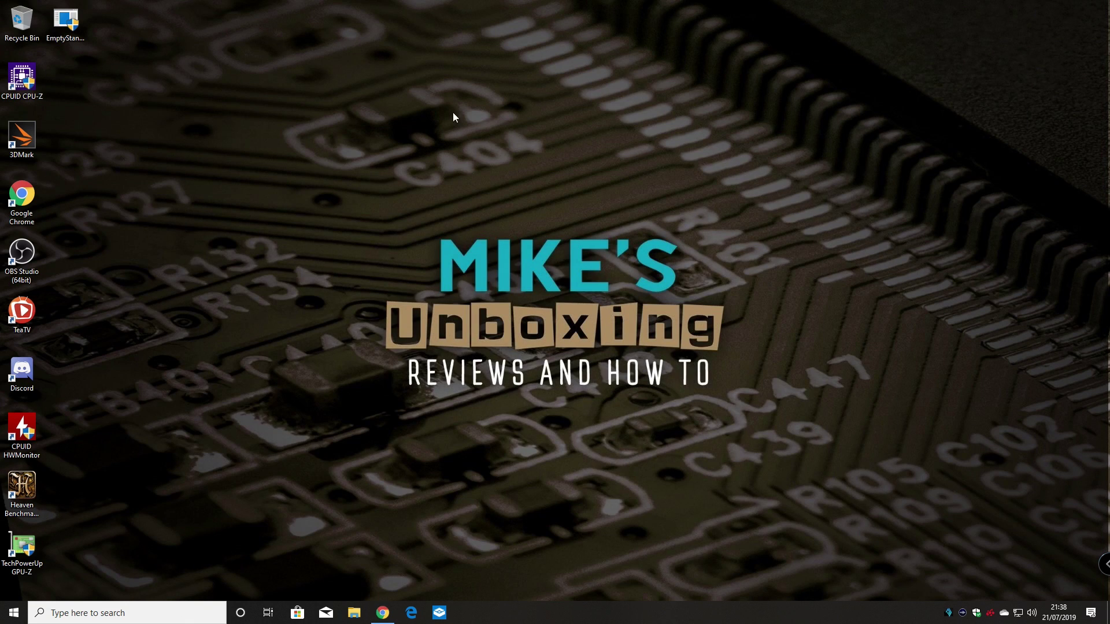
drag(70, 22, 480, 119)
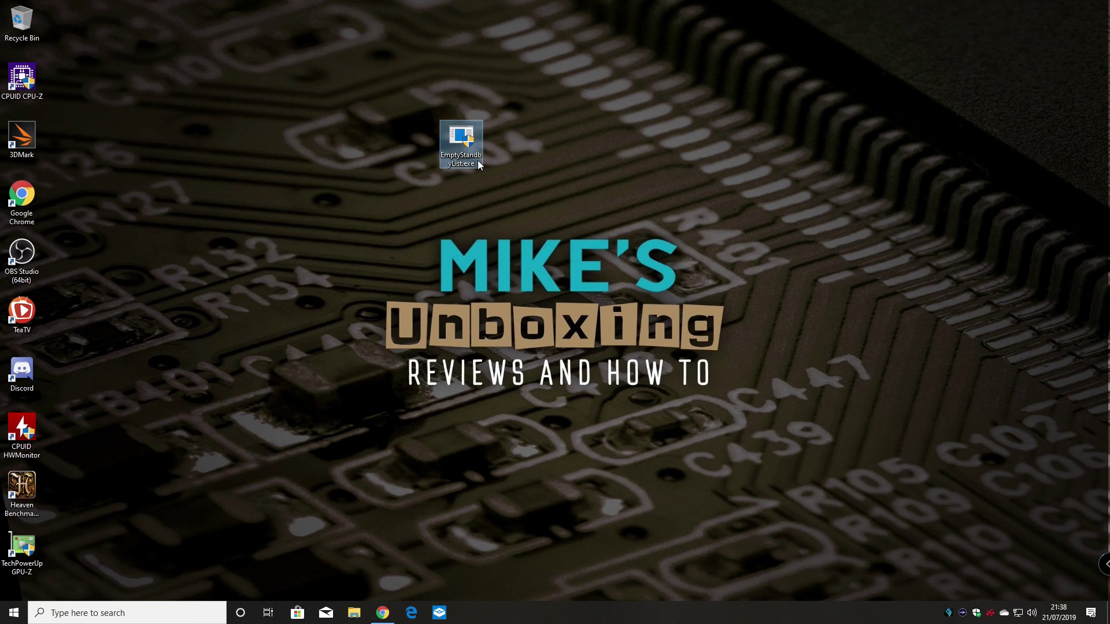
click(352, 613)
double_click(367, 358)
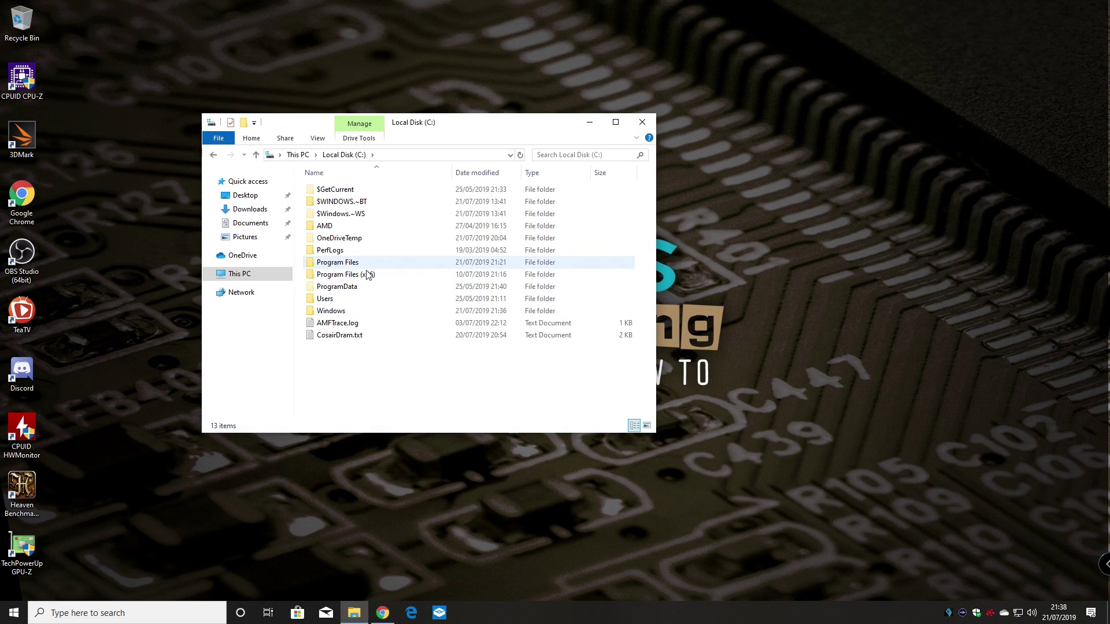
double_click(336, 262)
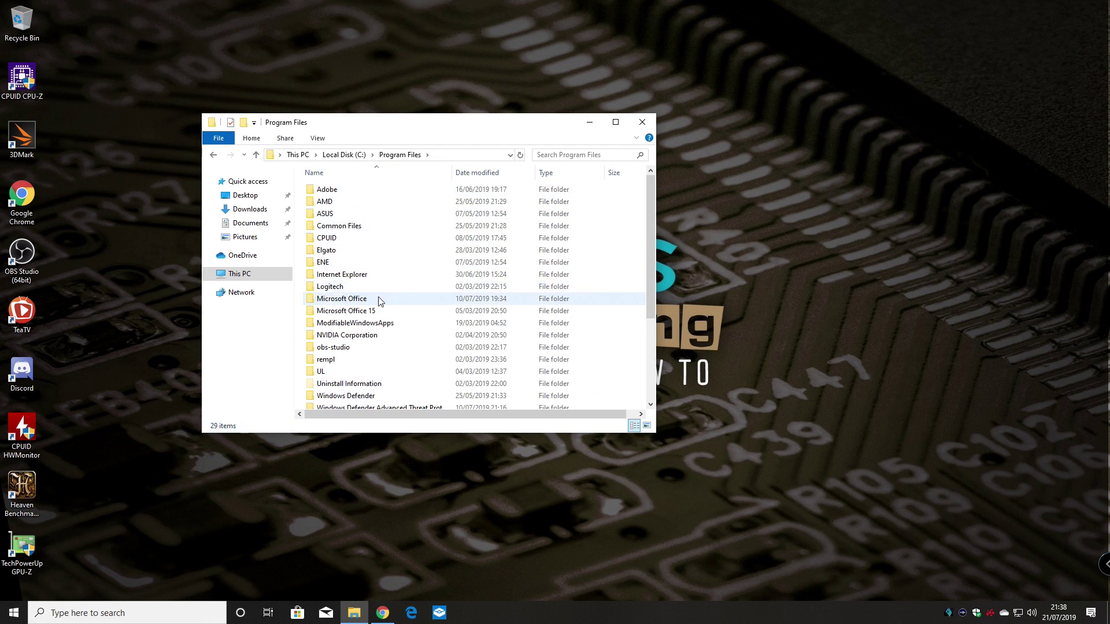
Step: Create a new folder named Empty in Program Files
right_click(405, 280)
mouse_move(462, 421)
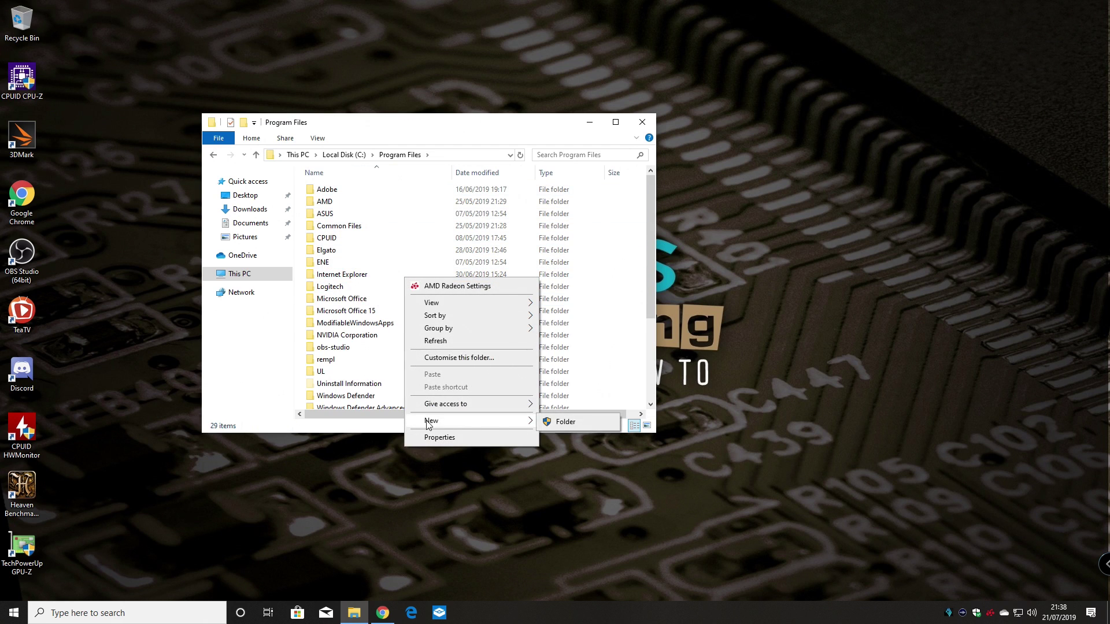
click(583, 428)
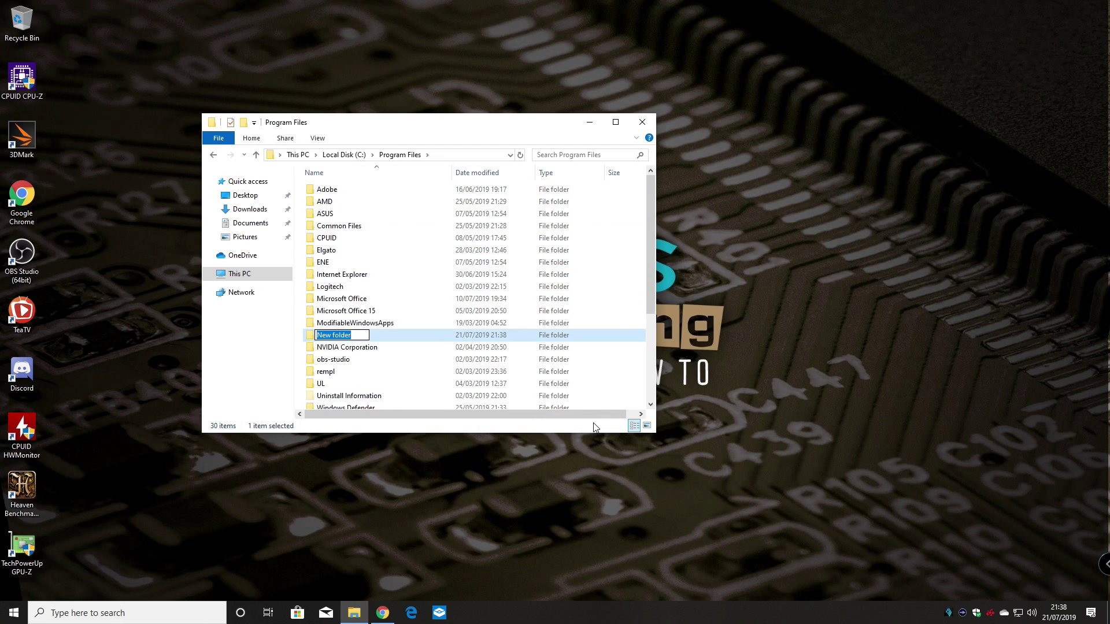
key(BackSpace)
click(456, 481)
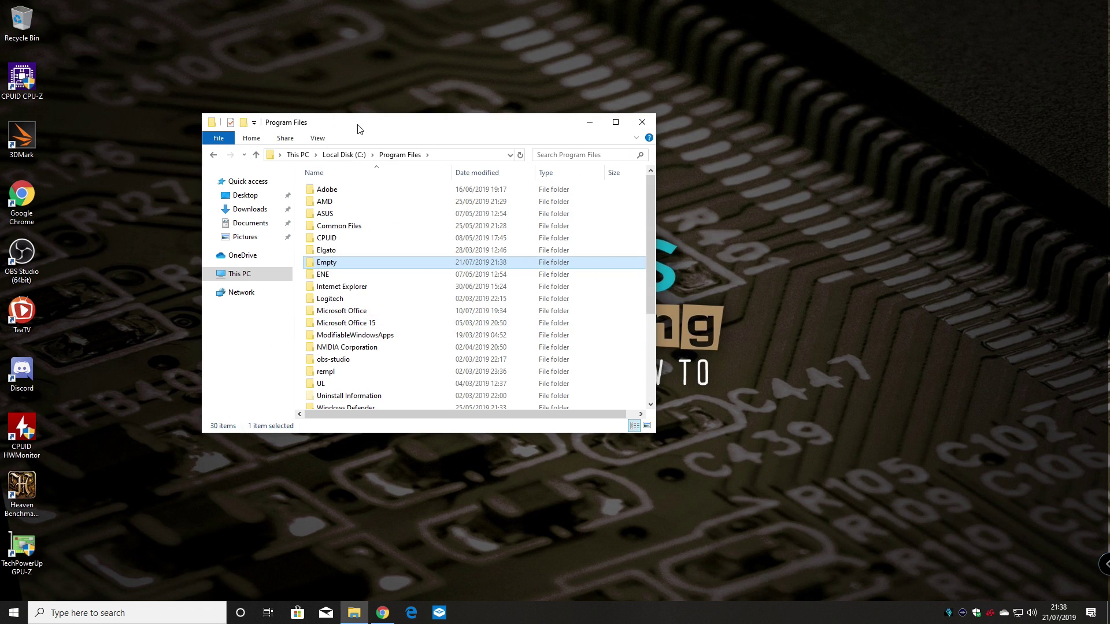
Step: Move EmptyStandbyList.exe from the desktop into the Empty folder, granting administrator permission
drag(356, 129, 430, 220)
drag(461, 137, 403, 357)
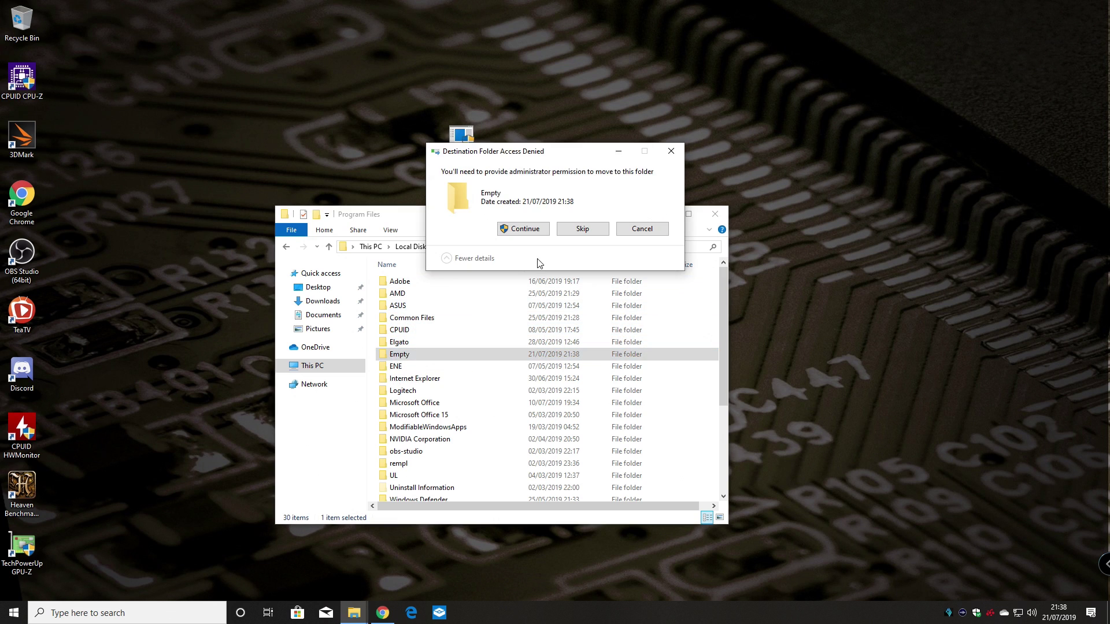
click(524, 229)
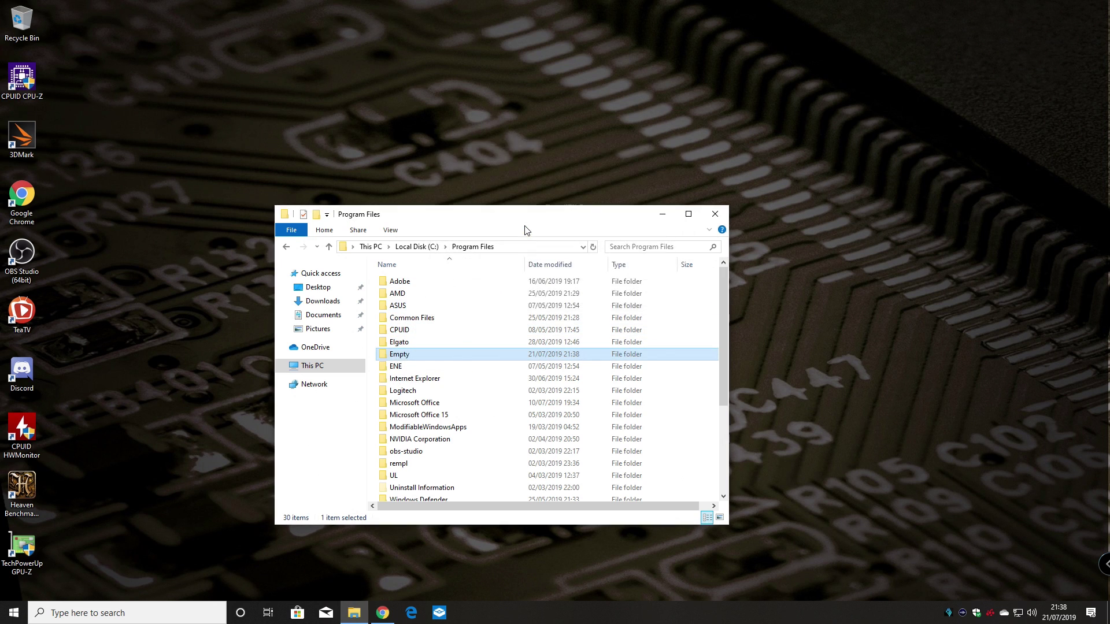
Step: Tick 'Run this program as an administrator' in EmptyStandbyList.exe's Compatibility properties, apply, and close Explorer
double_click(398, 355)
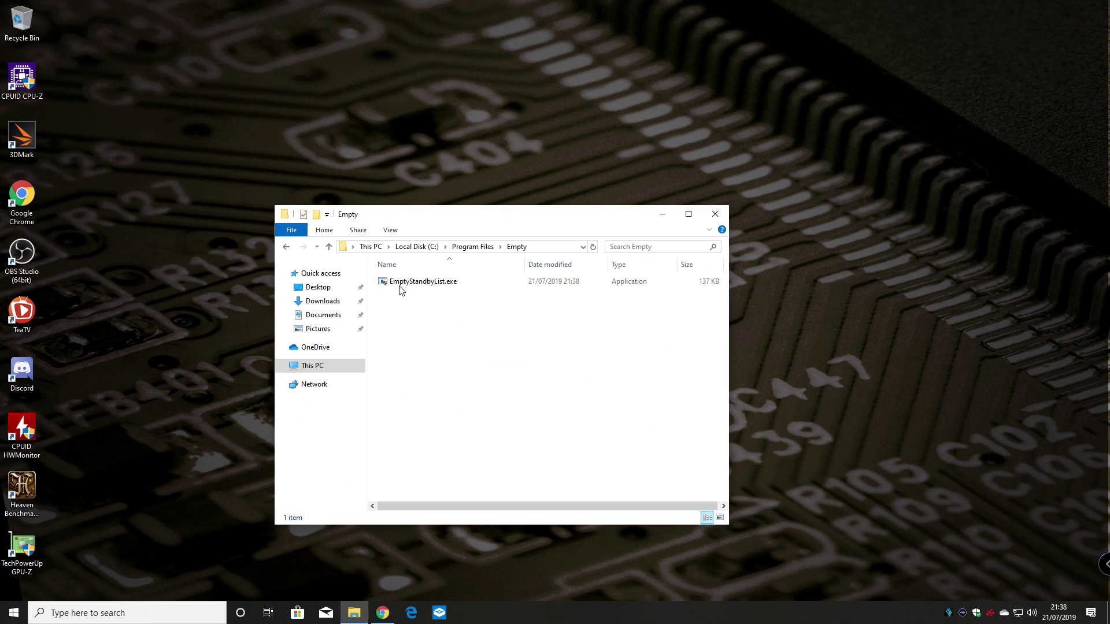
click(401, 289)
right_click(400, 289)
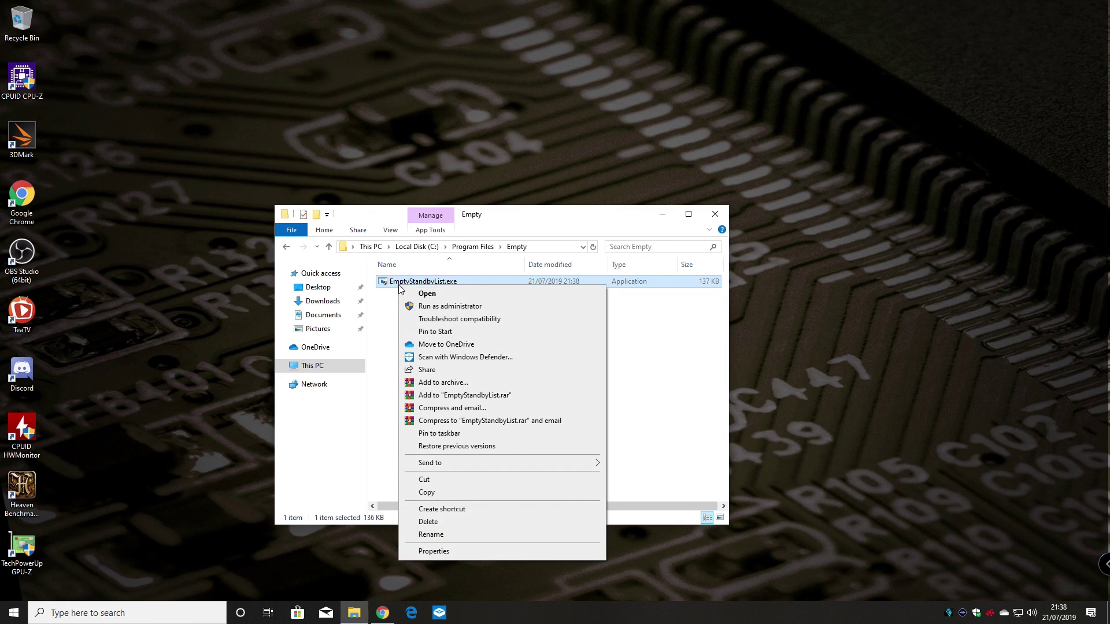
click(442, 552)
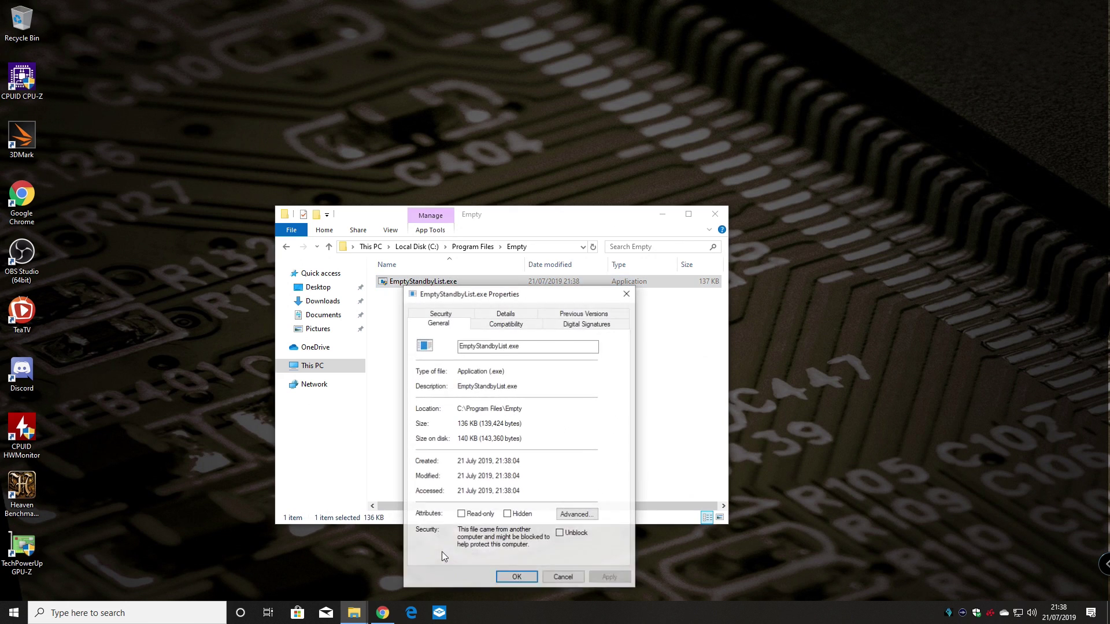
click(497, 325)
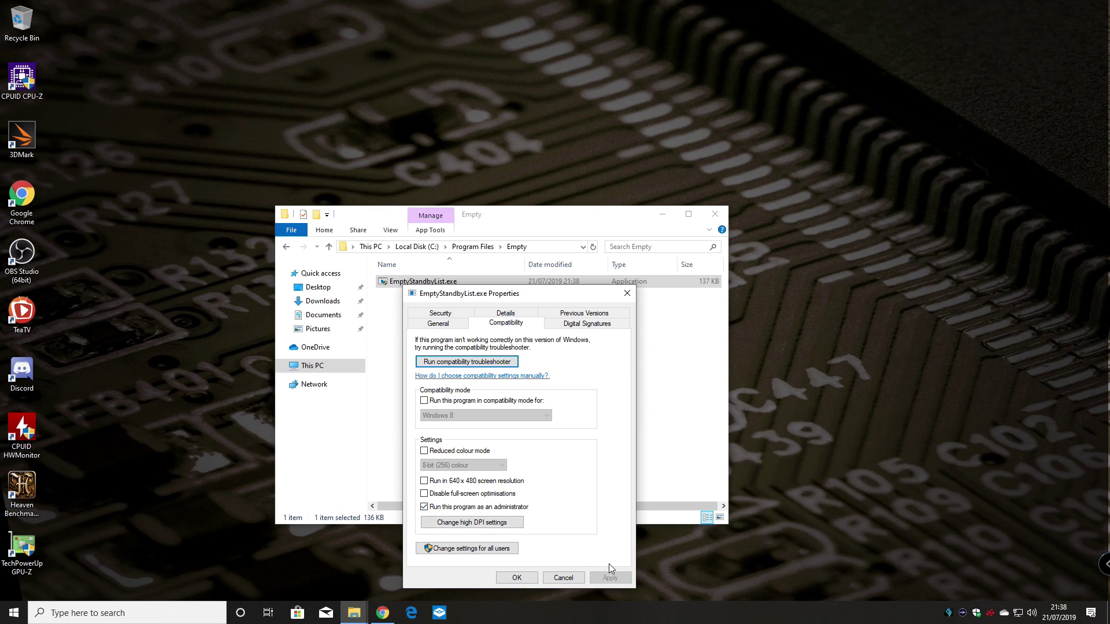
click(455, 512)
click(424, 507)
click(604, 579)
click(516, 578)
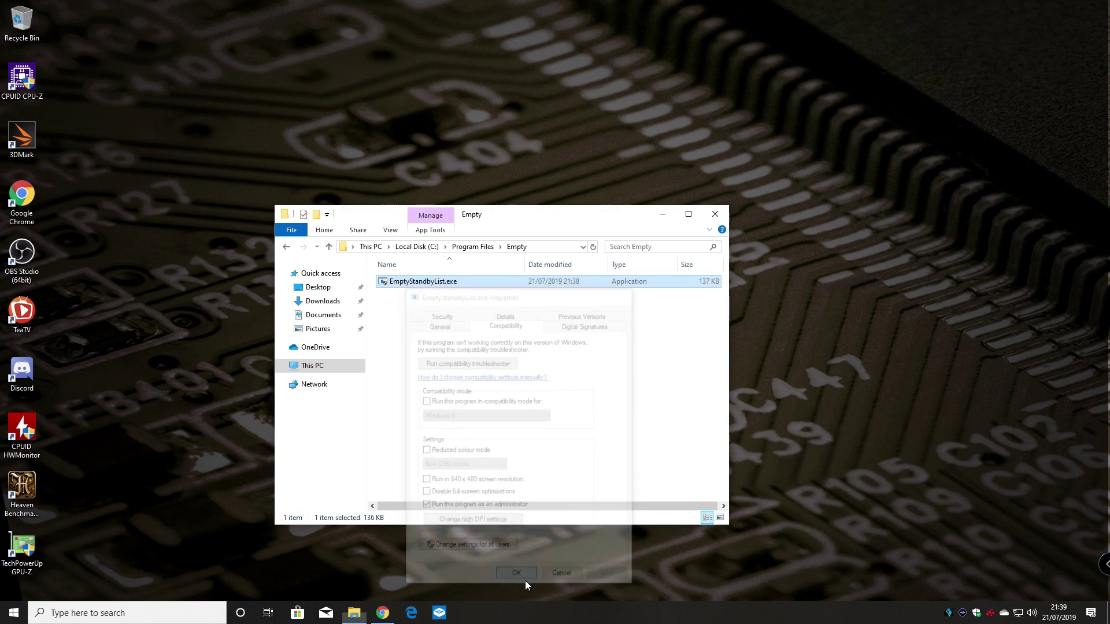
click(720, 220)
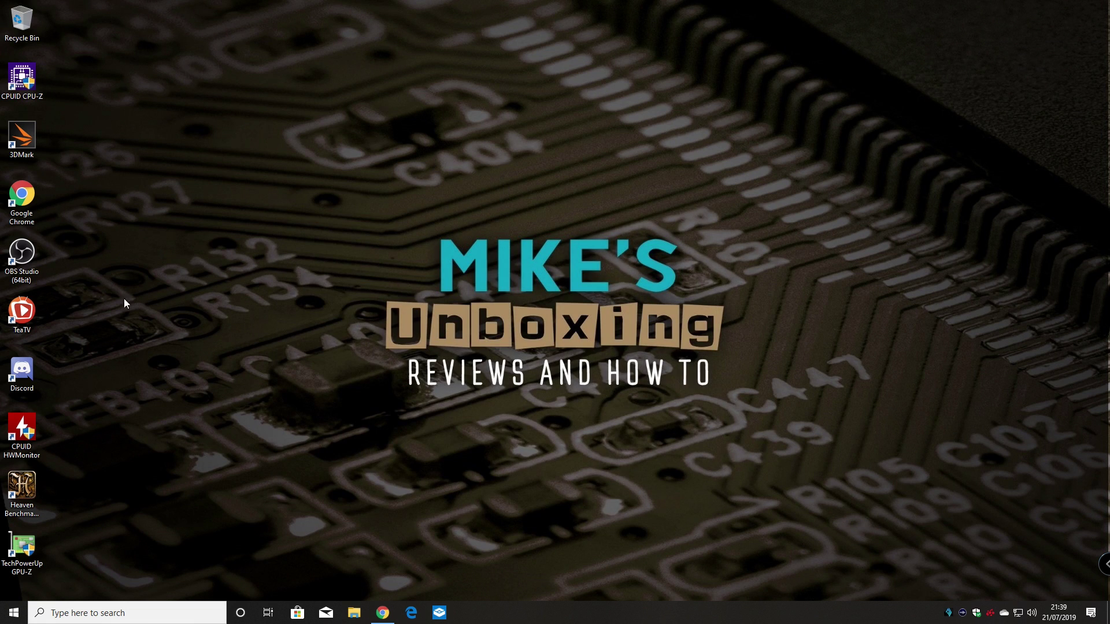
Step: Launch Task Manager from search and view the Memory performance page showing 1.2 GB cached
click(180, 612)
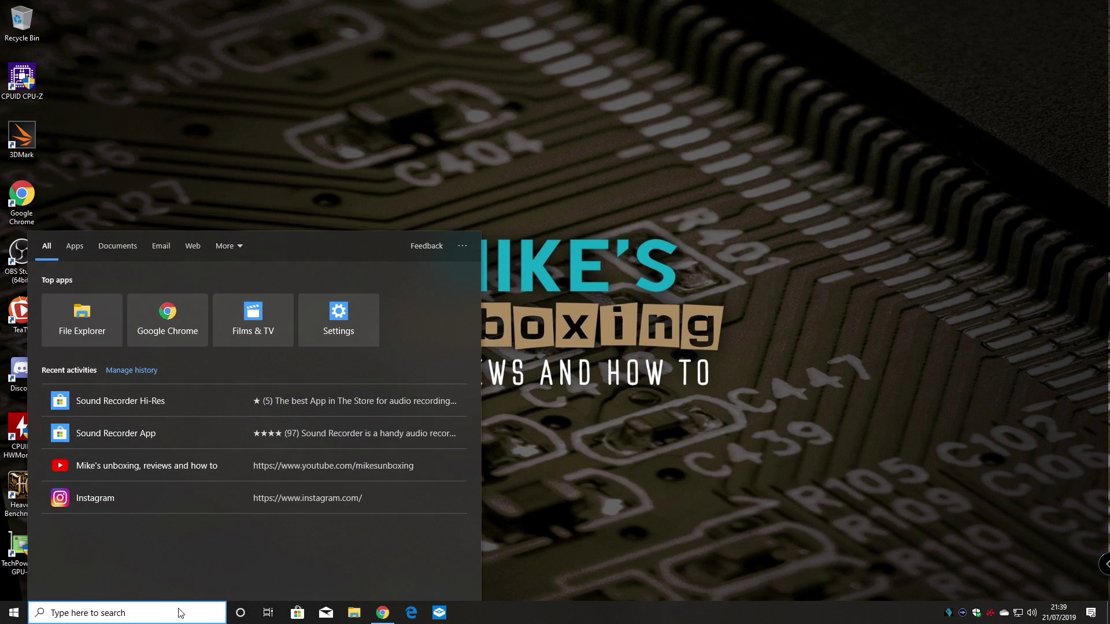
text(task man)
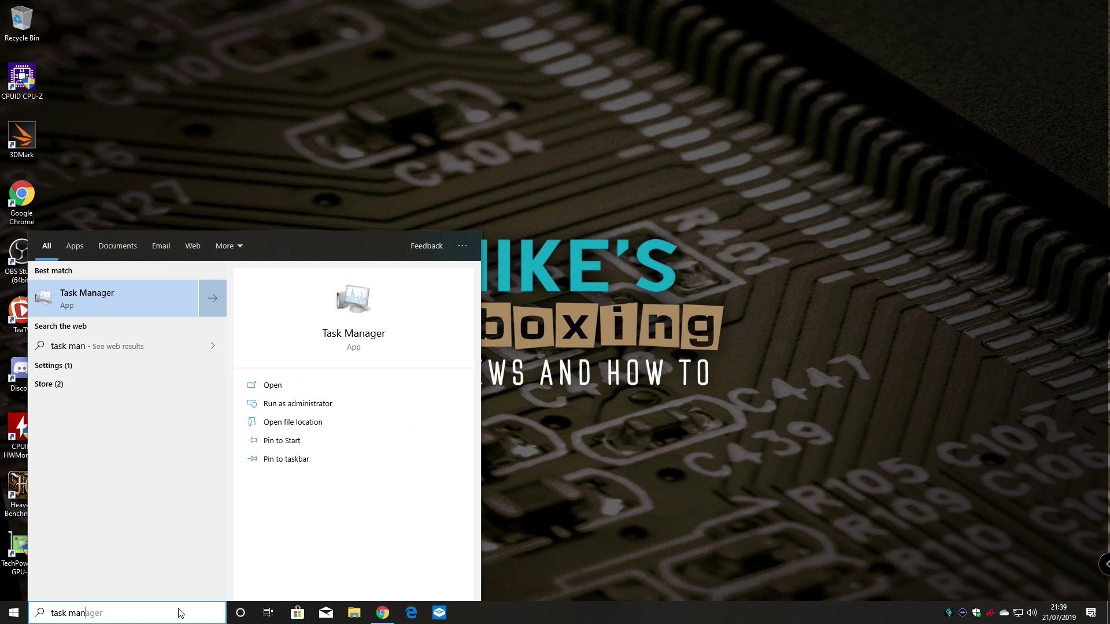
click(363, 335)
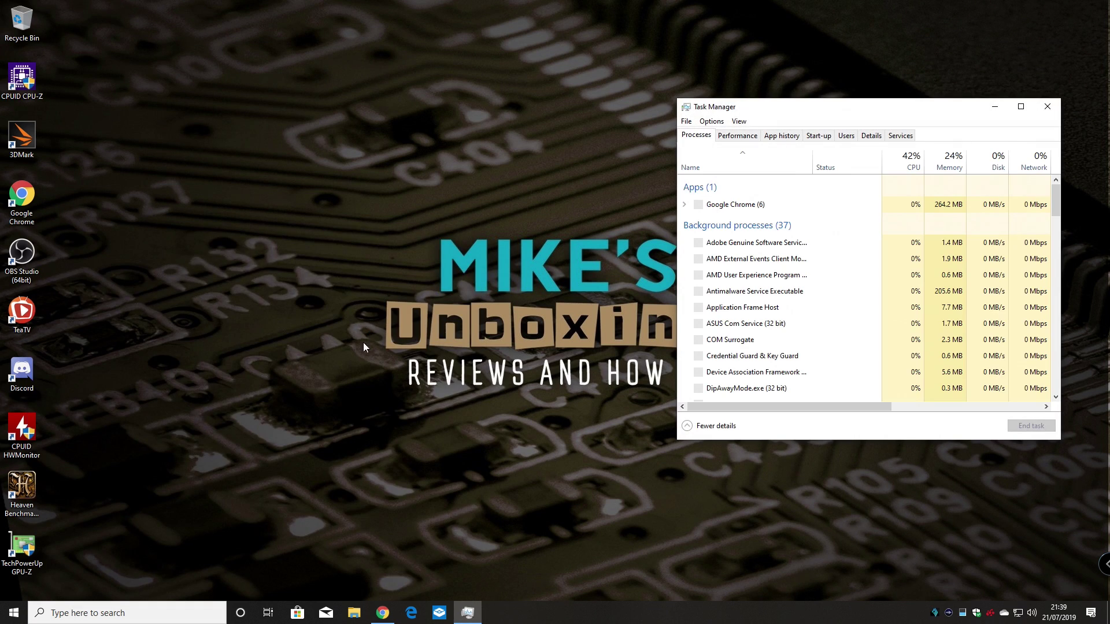
click(741, 137)
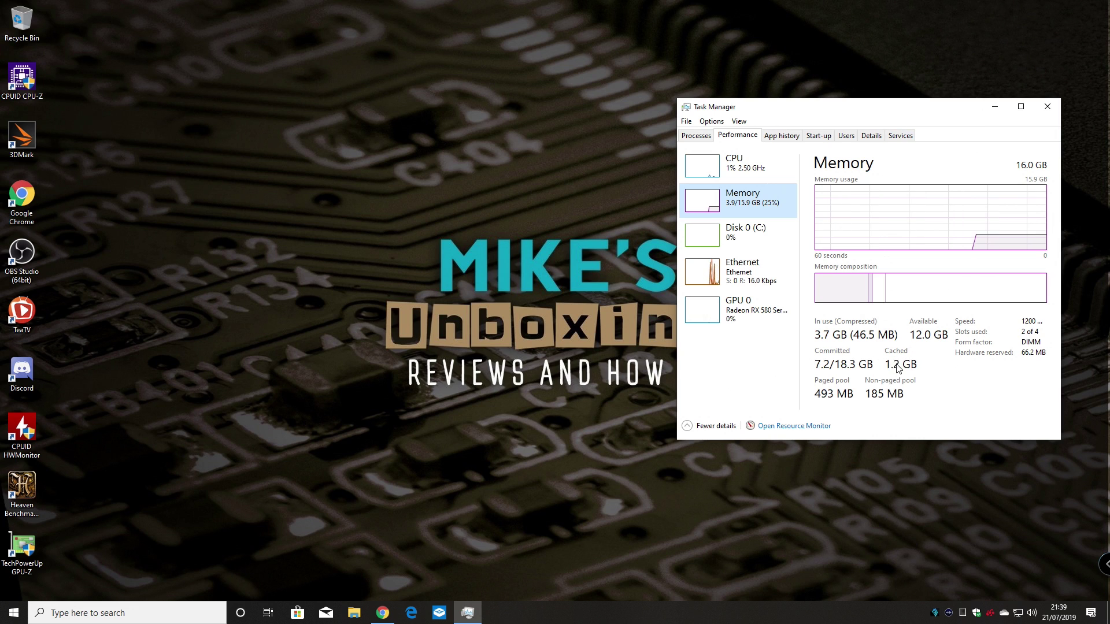
click(134, 616)
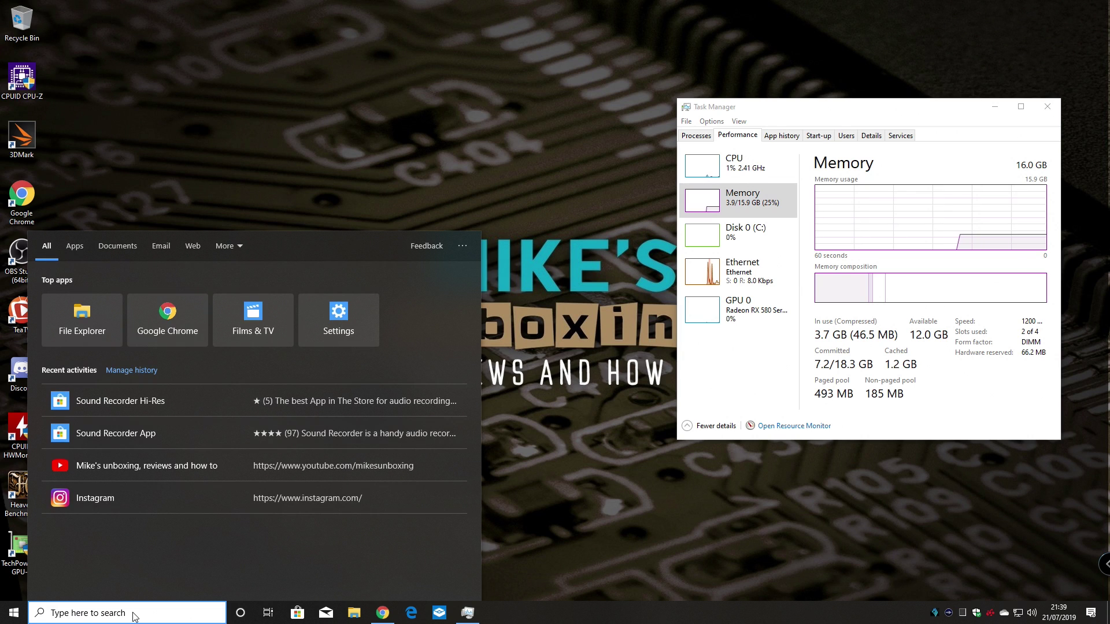
Step: Open Task Scheduler and create a task with name 'empty' and description 'empty'
text(task)
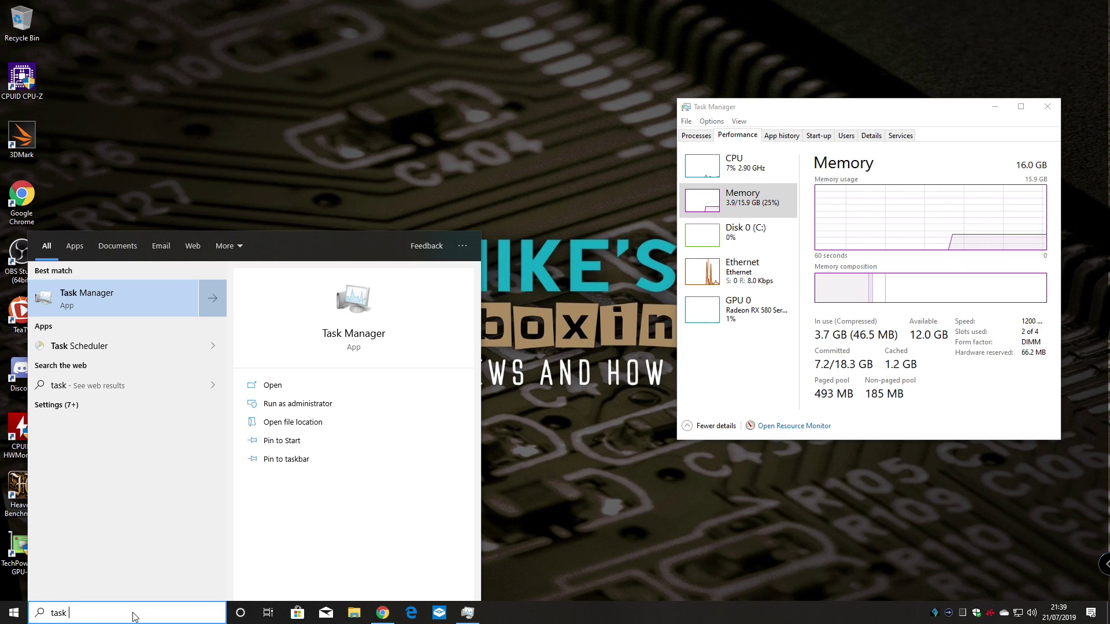
text( sch)
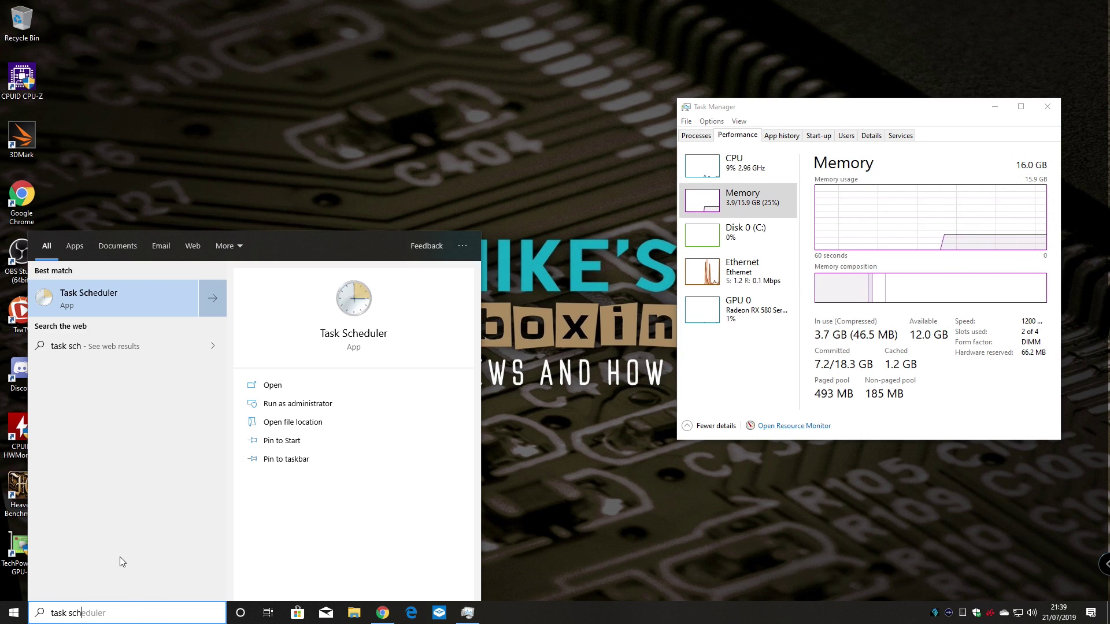
click(360, 334)
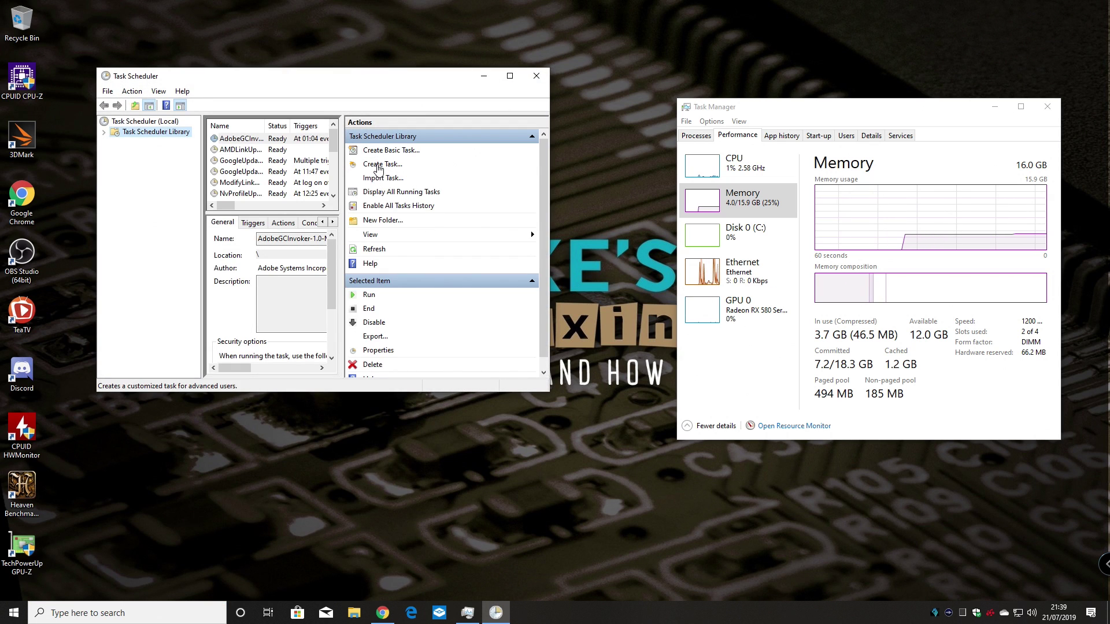
click(378, 164)
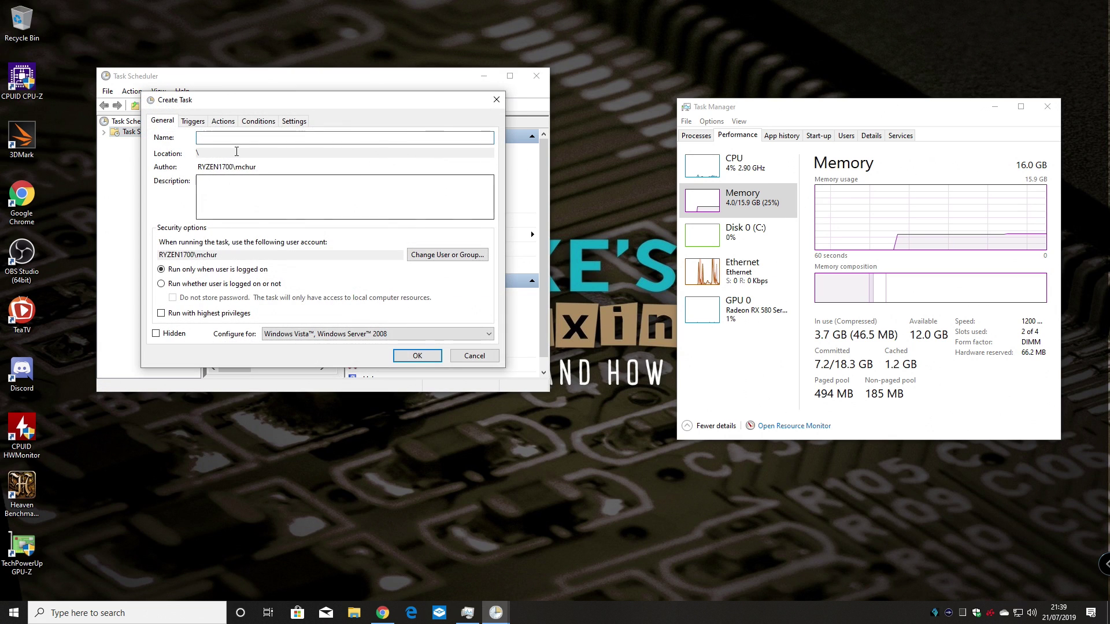
text(empty)
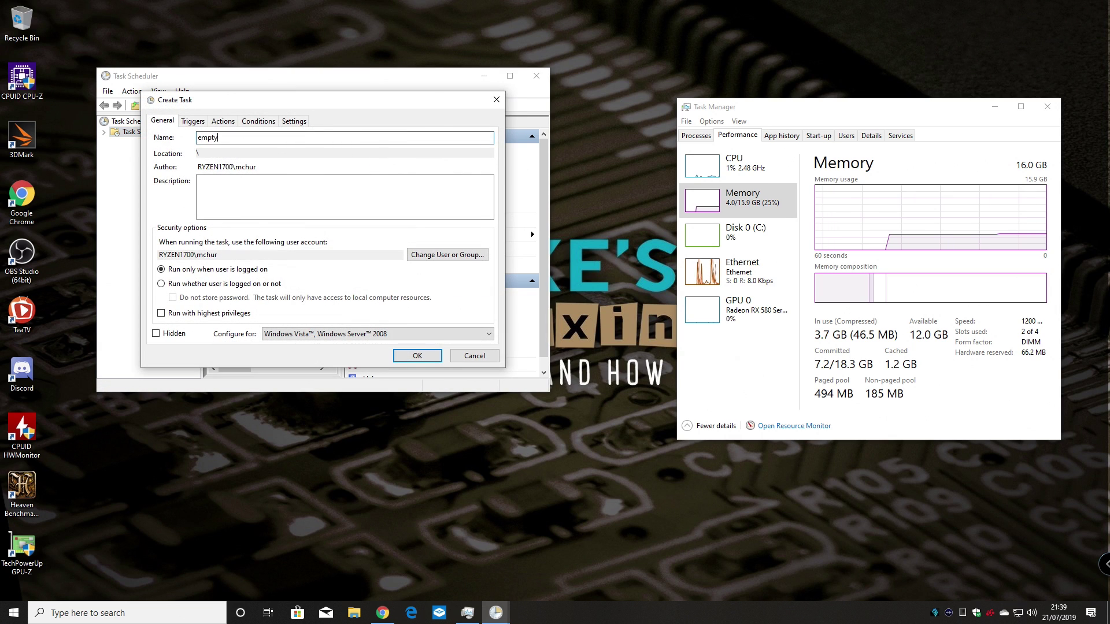
click(235, 191)
text(e)
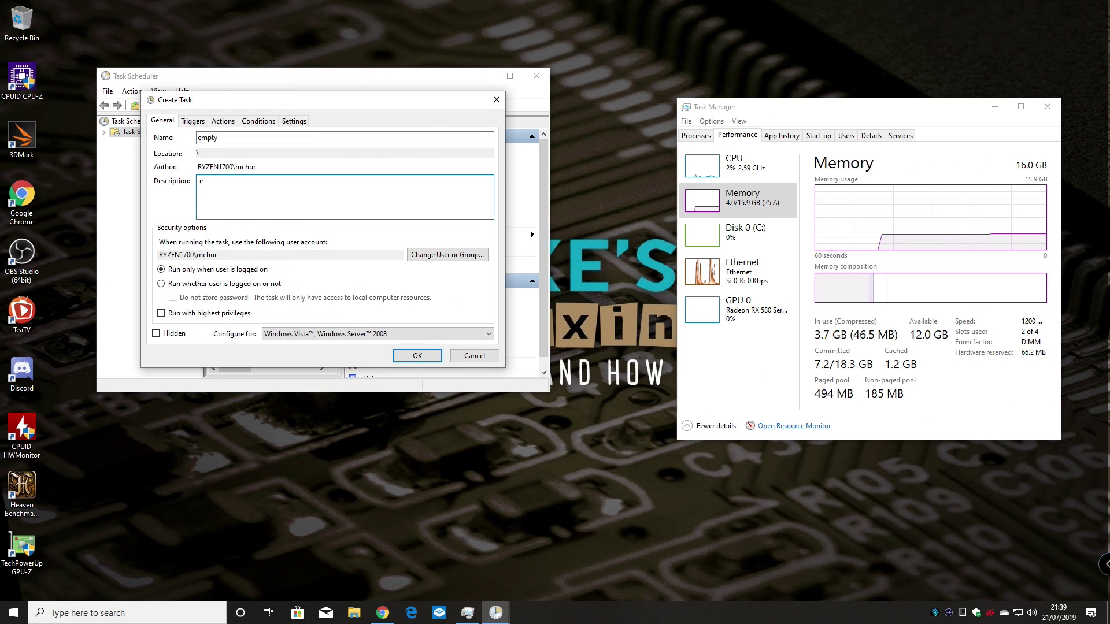
text(mpty)
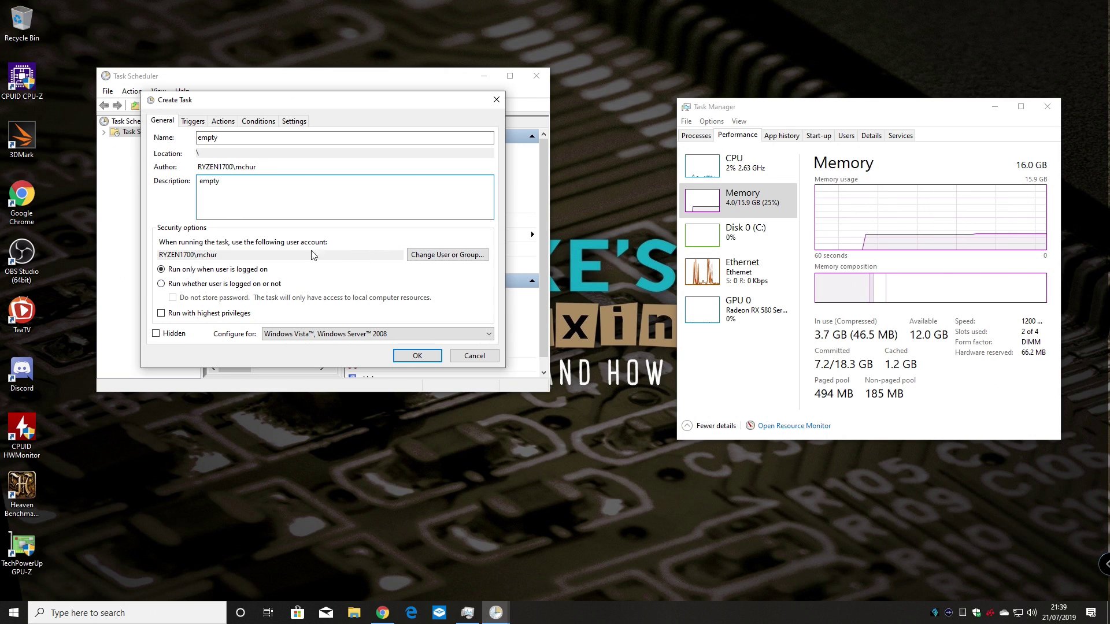
Step: Find the SYSTEM account through the advanced user search and set it as the task's run account
click(445, 256)
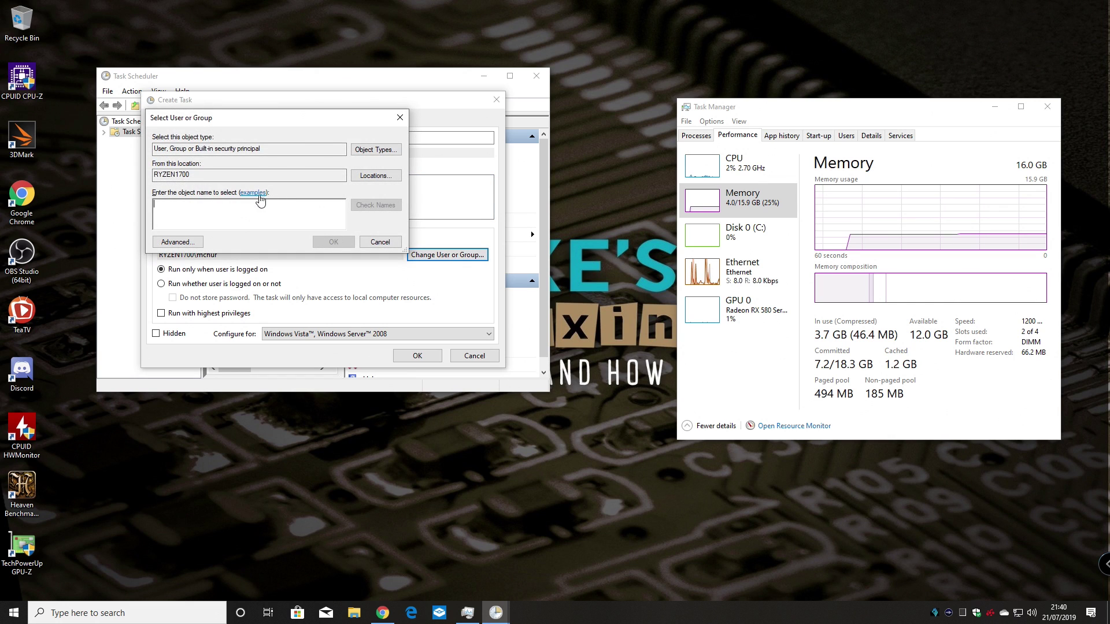
click(184, 247)
click(417, 246)
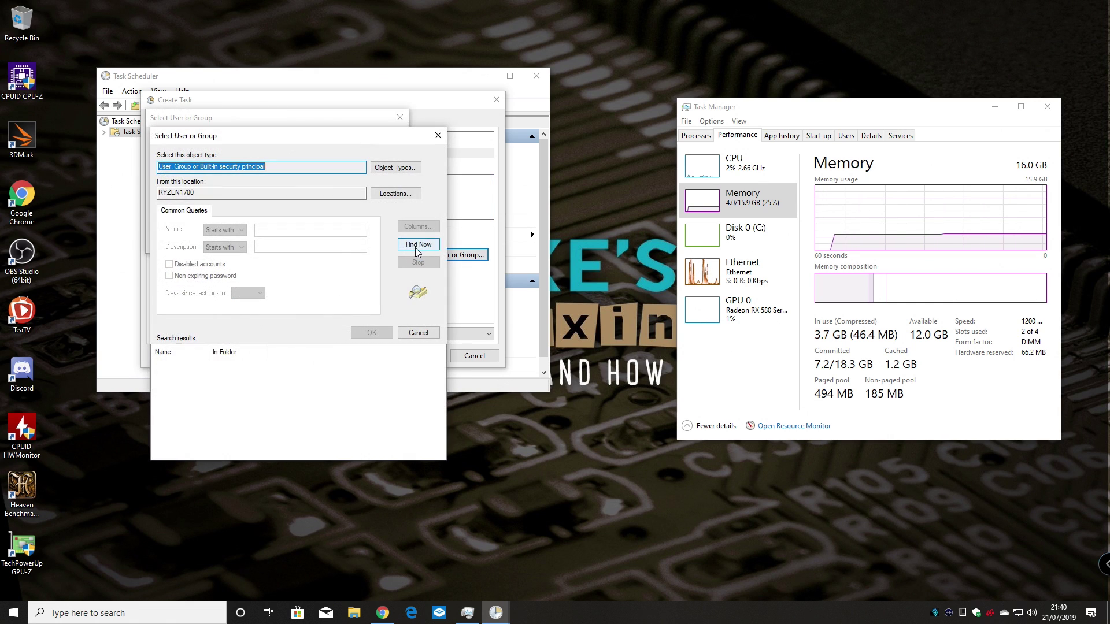
scroll(195, 406, down, 3)
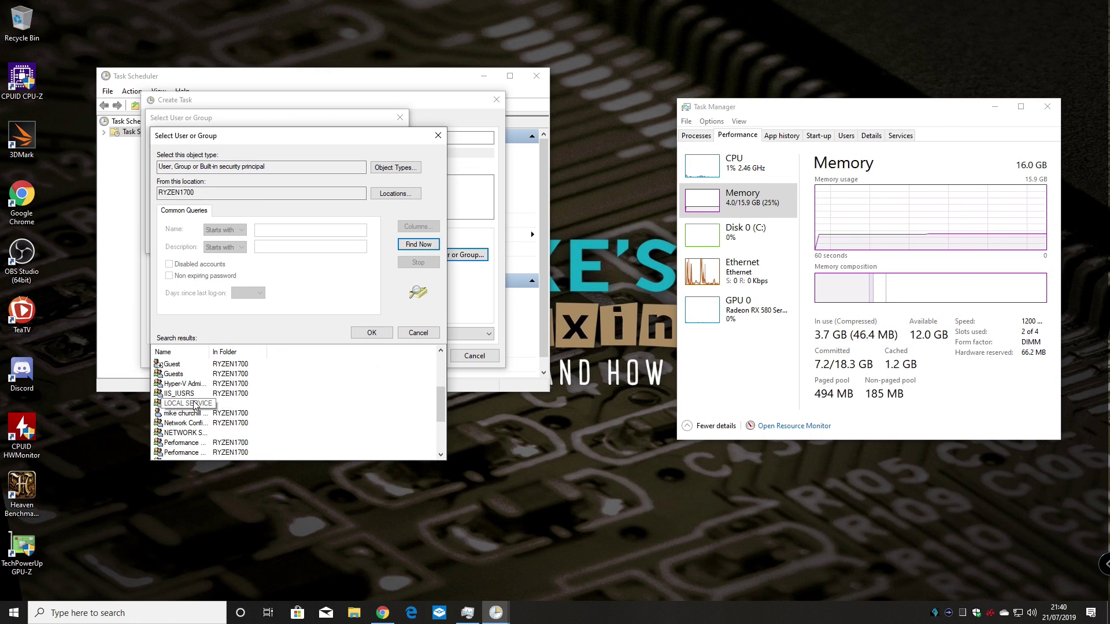
scroll(194, 406, down, 3)
click(164, 426)
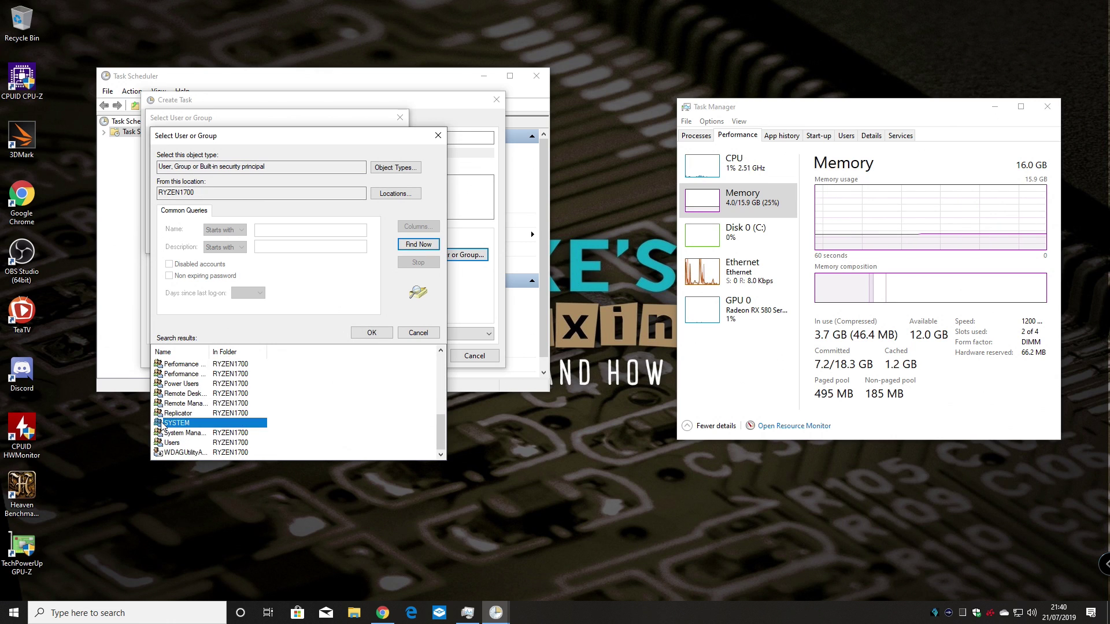
double_click(163, 426)
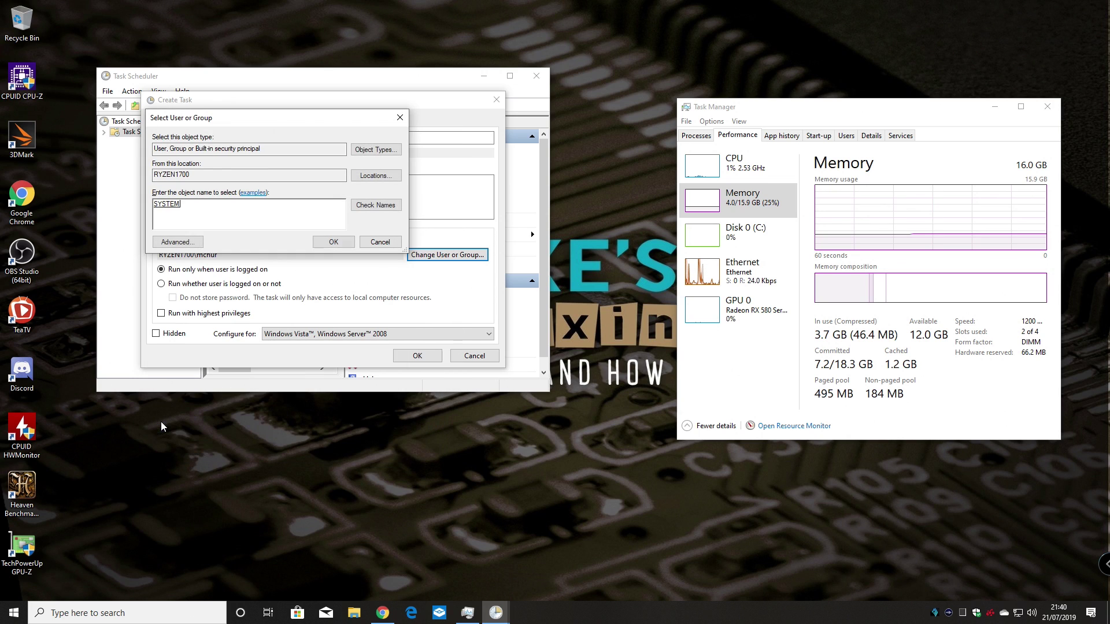
click(332, 242)
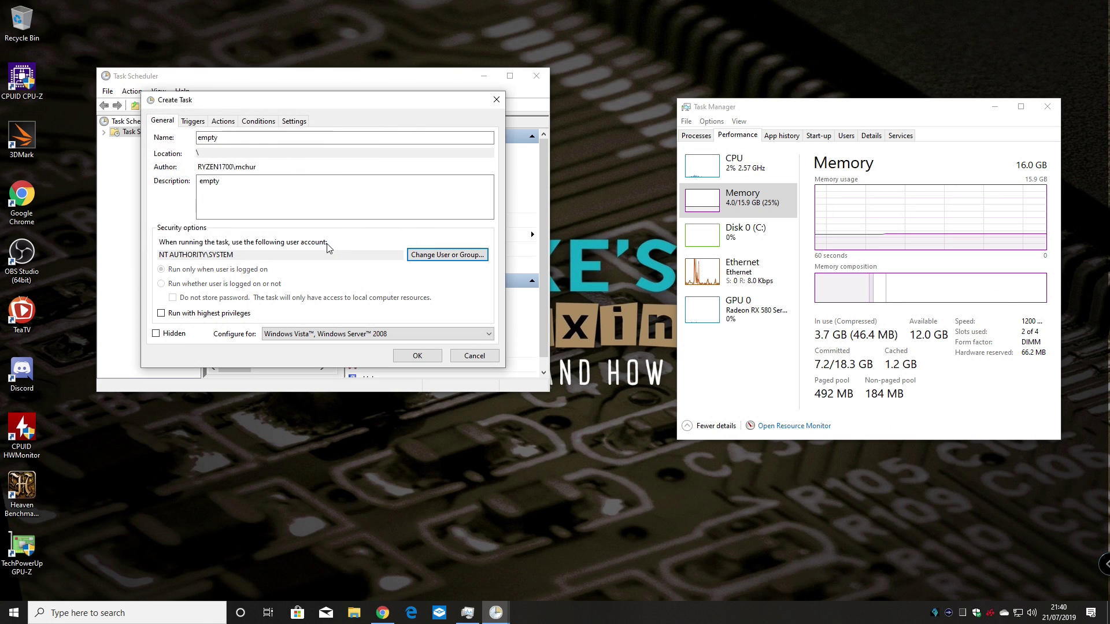
Step: Enable 'Run with highest privileges' and choose Windows 10 under Configure for
click(162, 314)
click(489, 334)
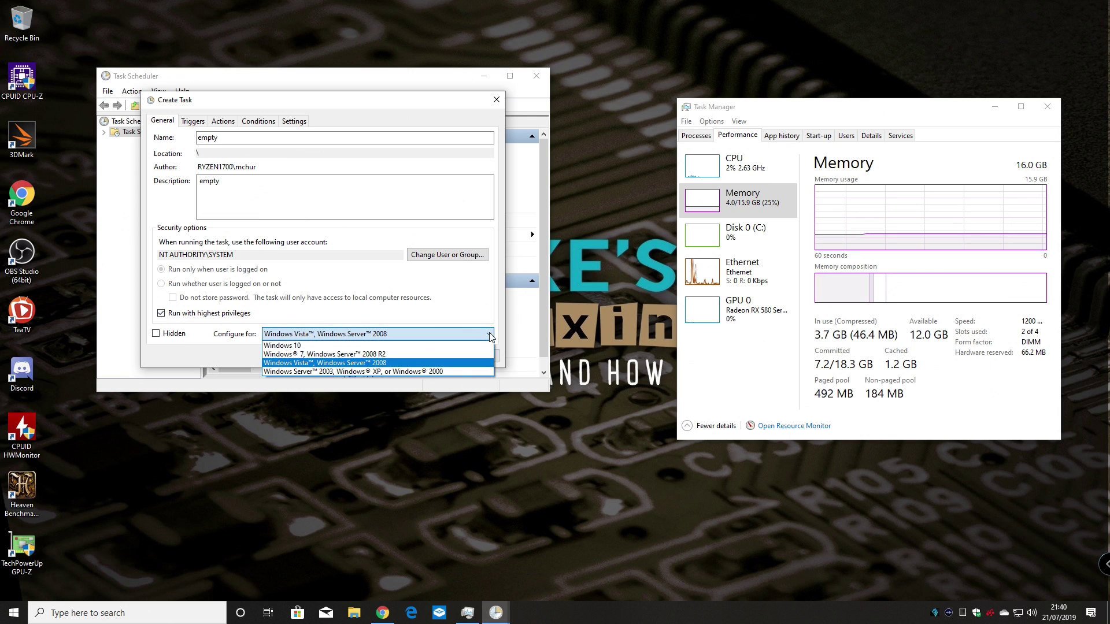
click(276, 345)
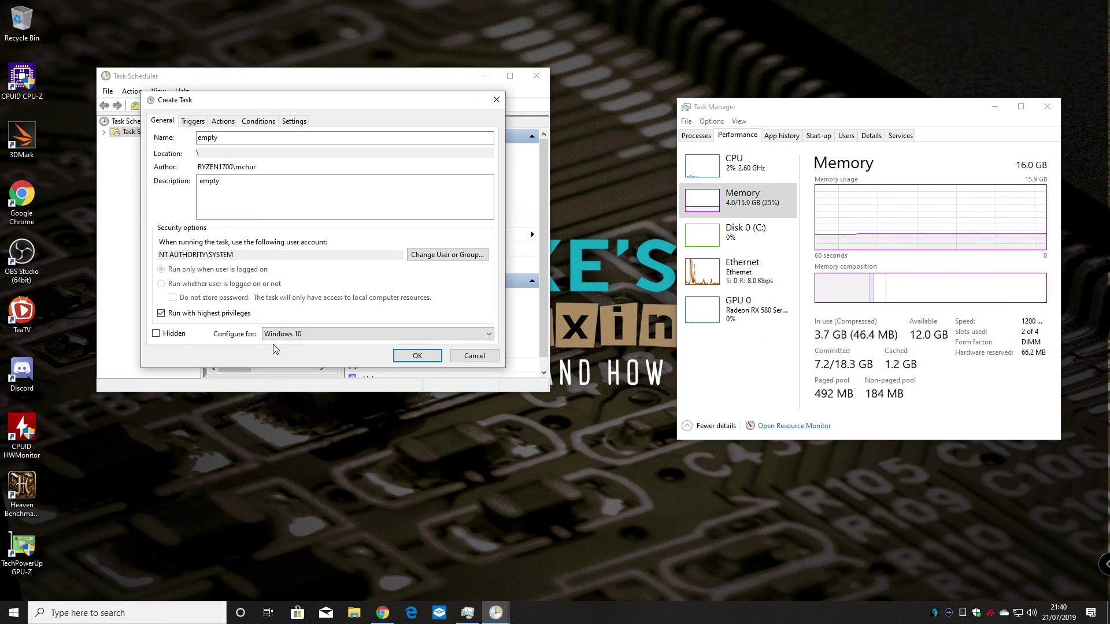
click(357, 337)
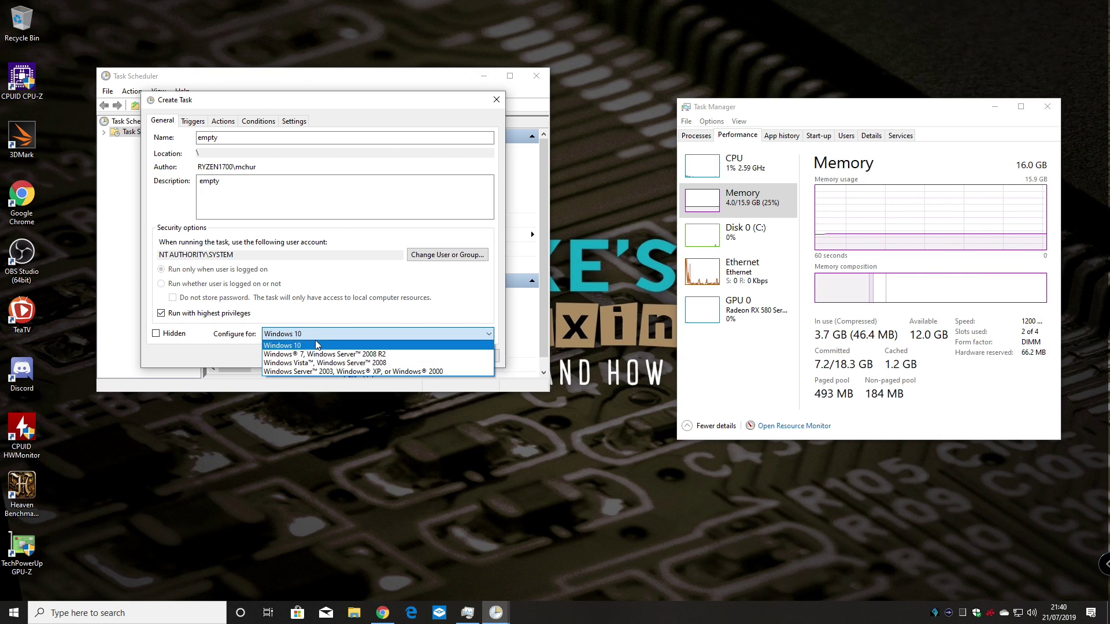
click(291, 349)
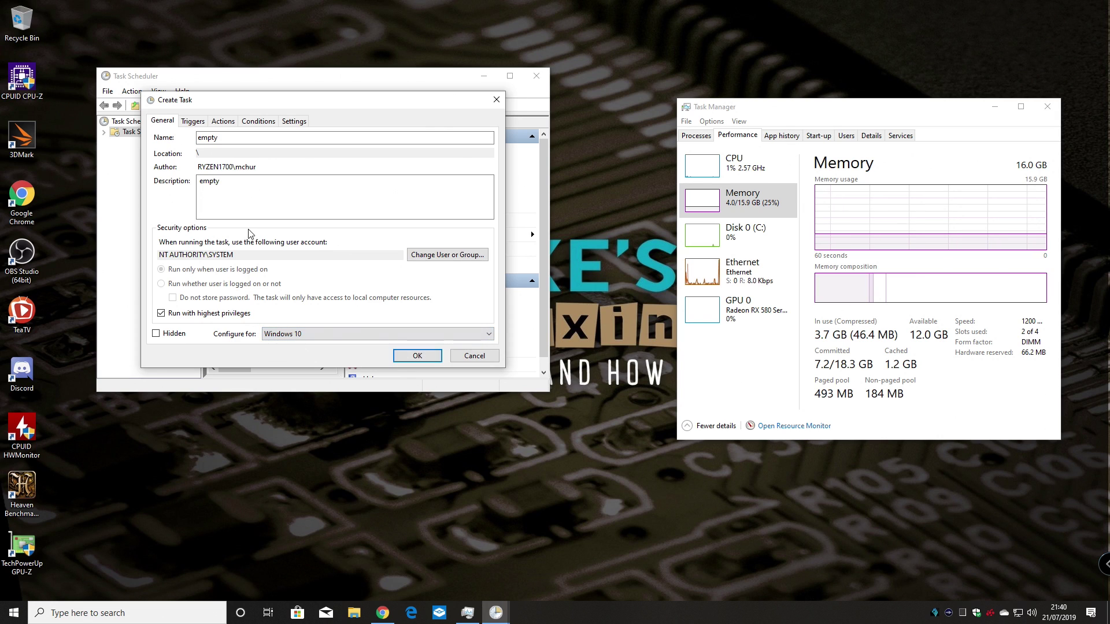
Step: Add a trigger at 21:40 on 21/07/2019 repeating every 5 minutes indefinitely
click(194, 122)
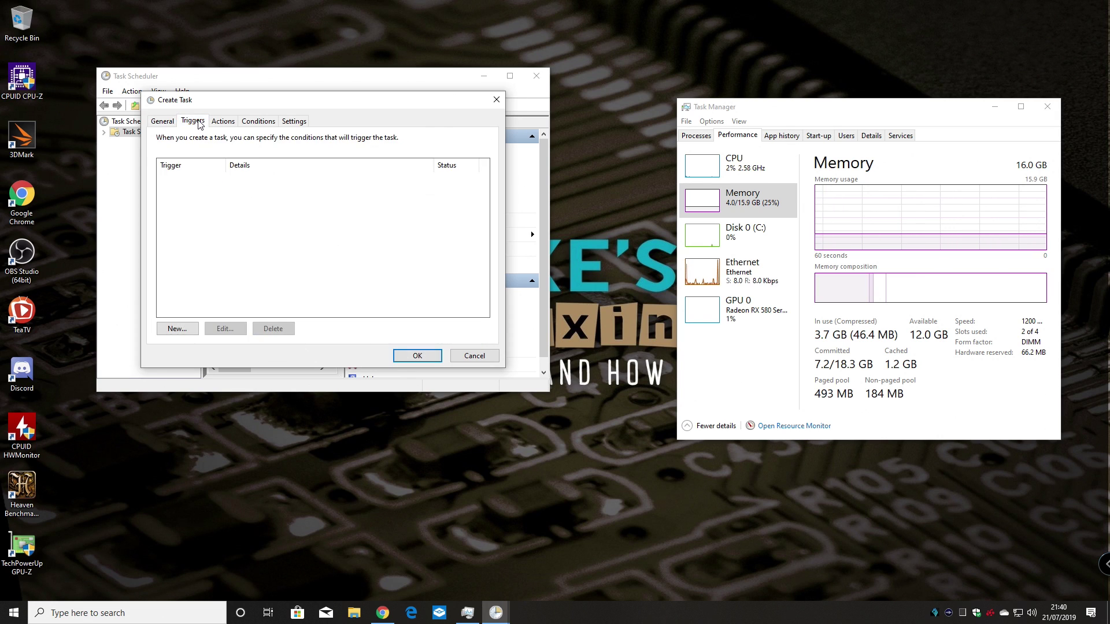
click(181, 331)
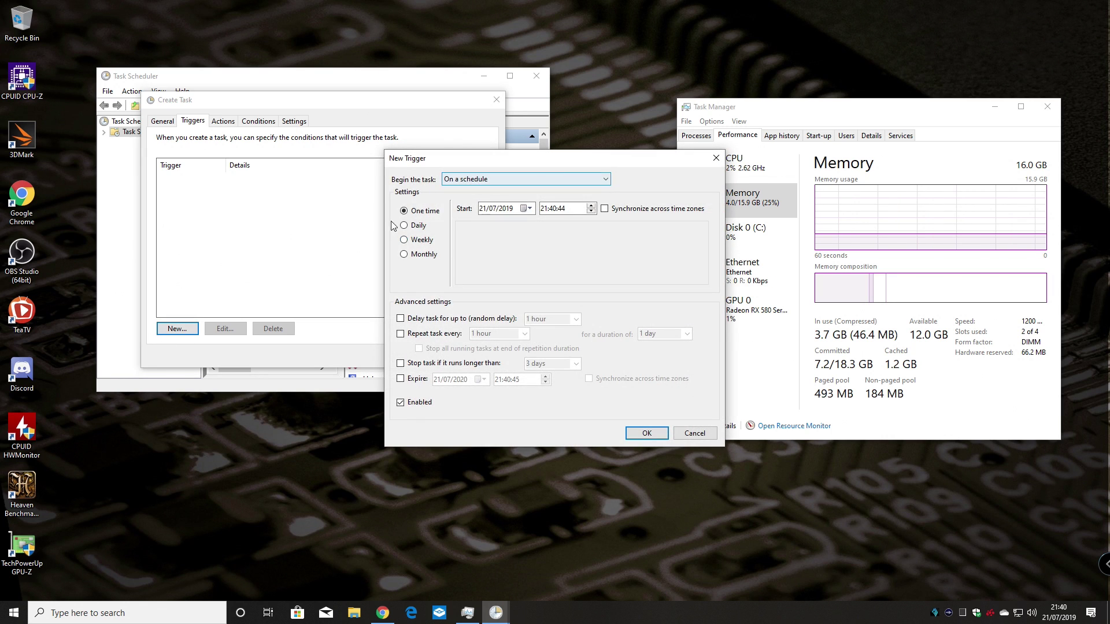
click(401, 334)
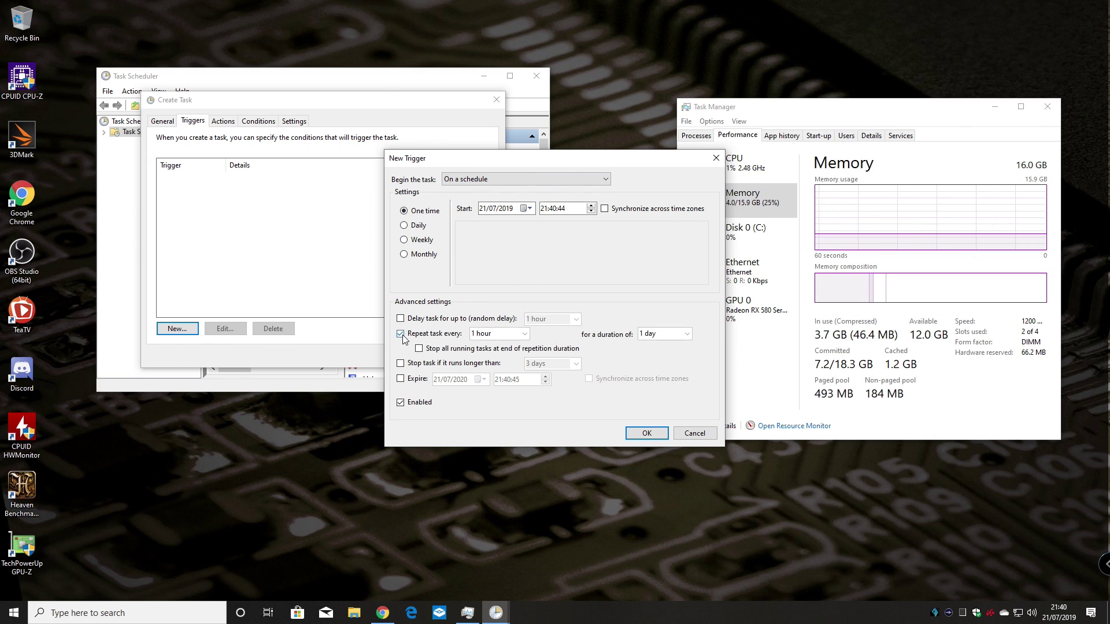
click(525, 334)
click(503, 345)
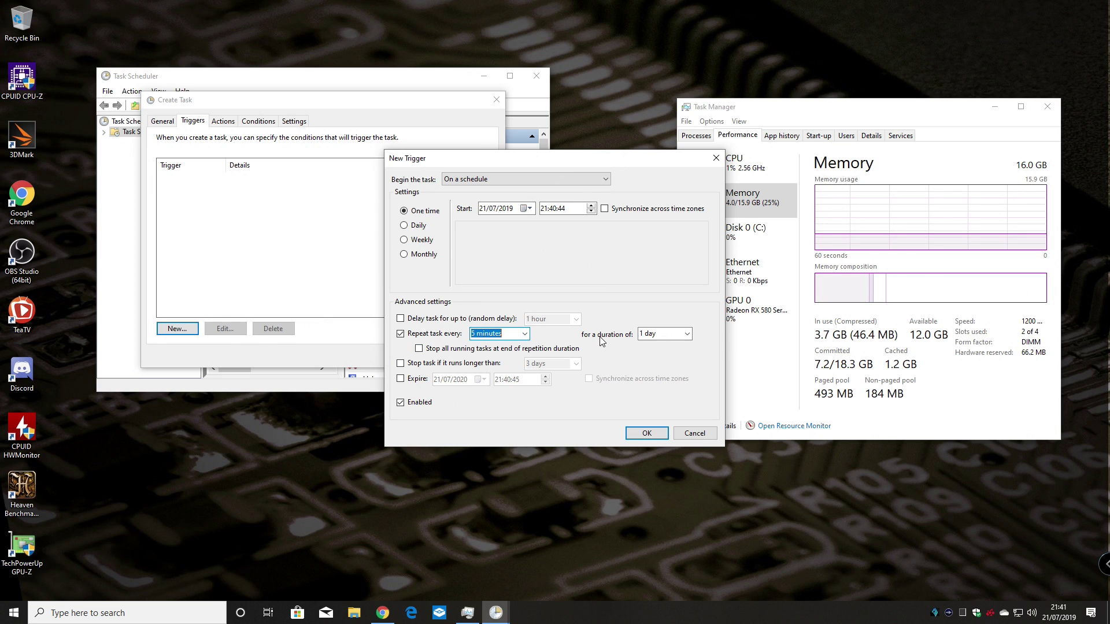
click(687, 334)
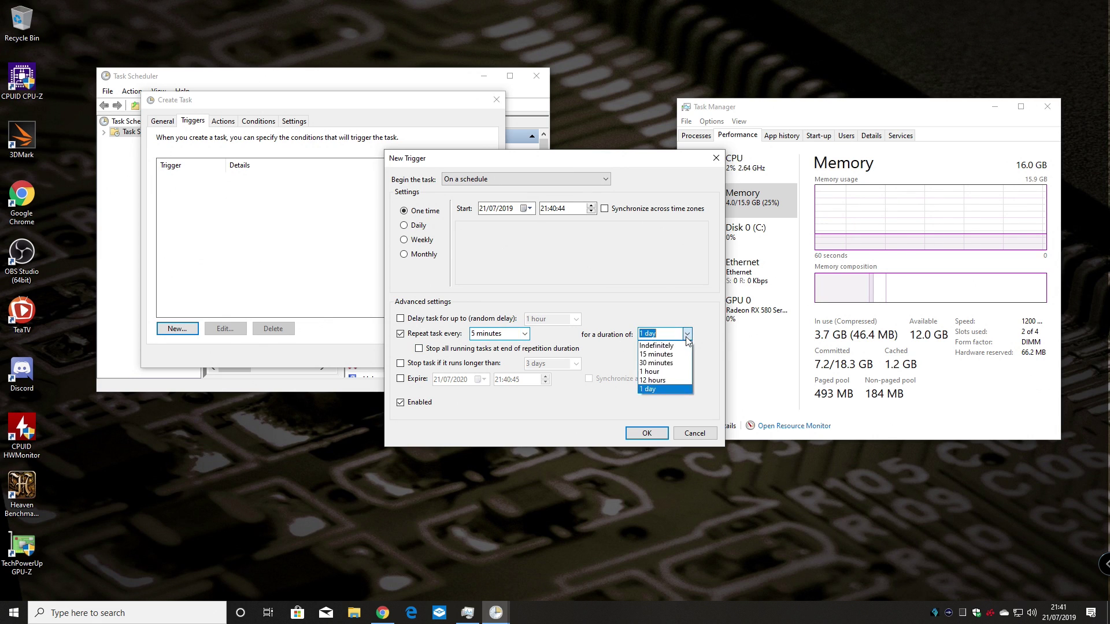
click(654, 347)
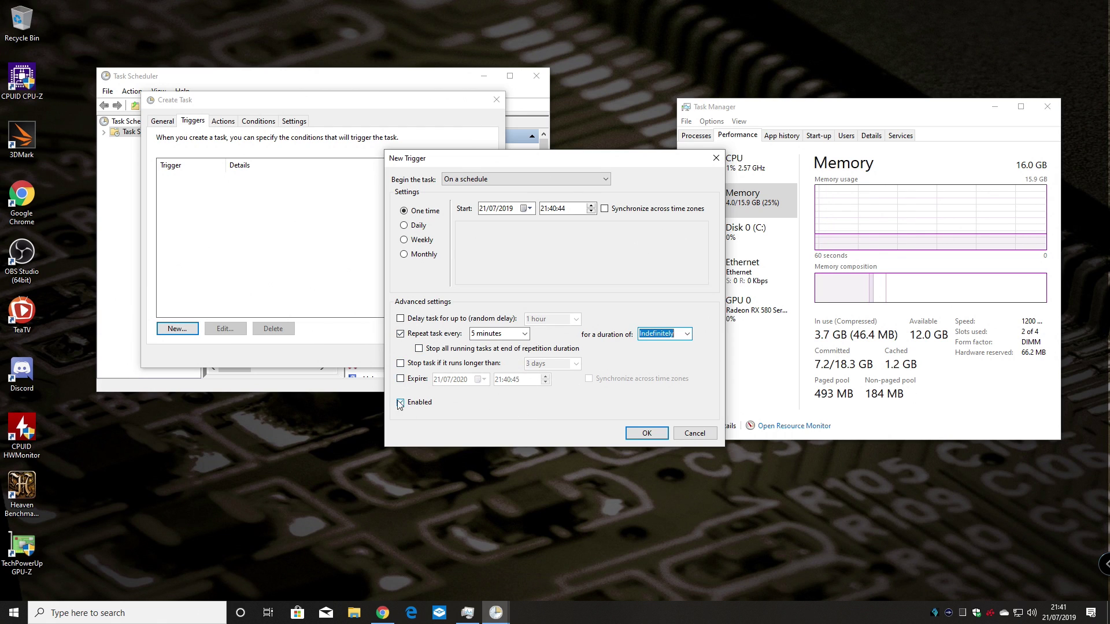
click(647, 433)
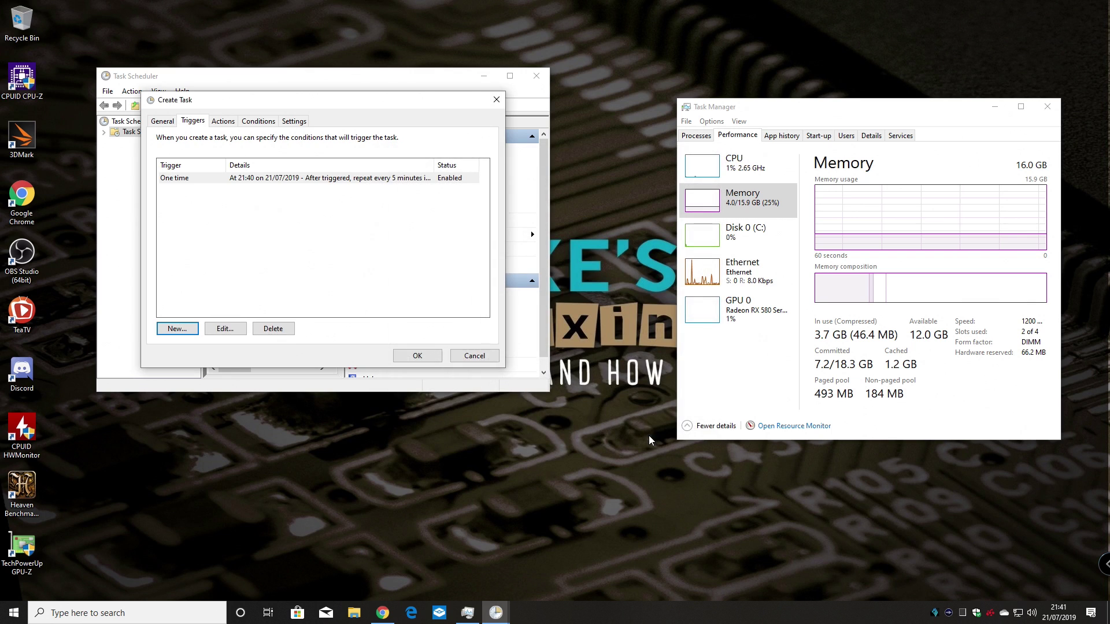
Step: Start a new action of type 'Start a program' on the Actions tab
click(221, 122)
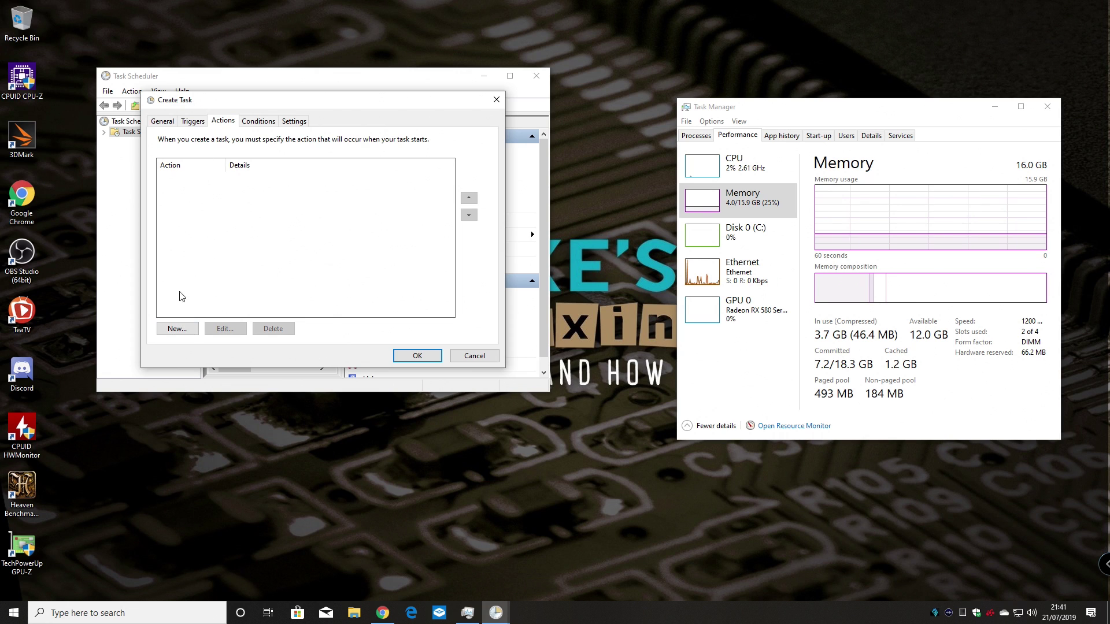
click(173, 330)
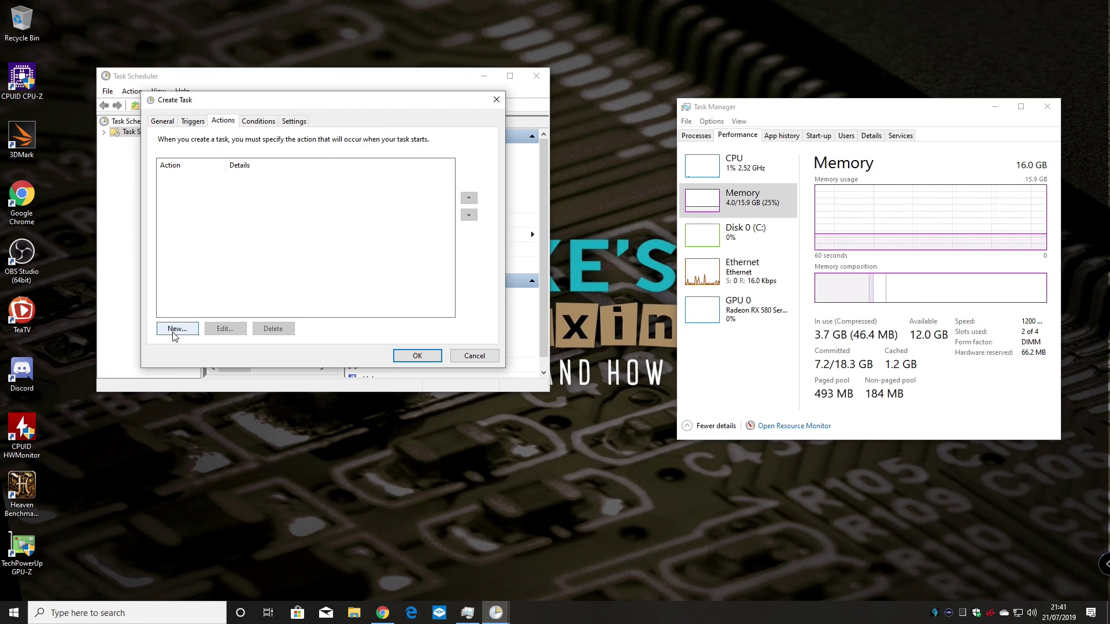
click(173, 333)
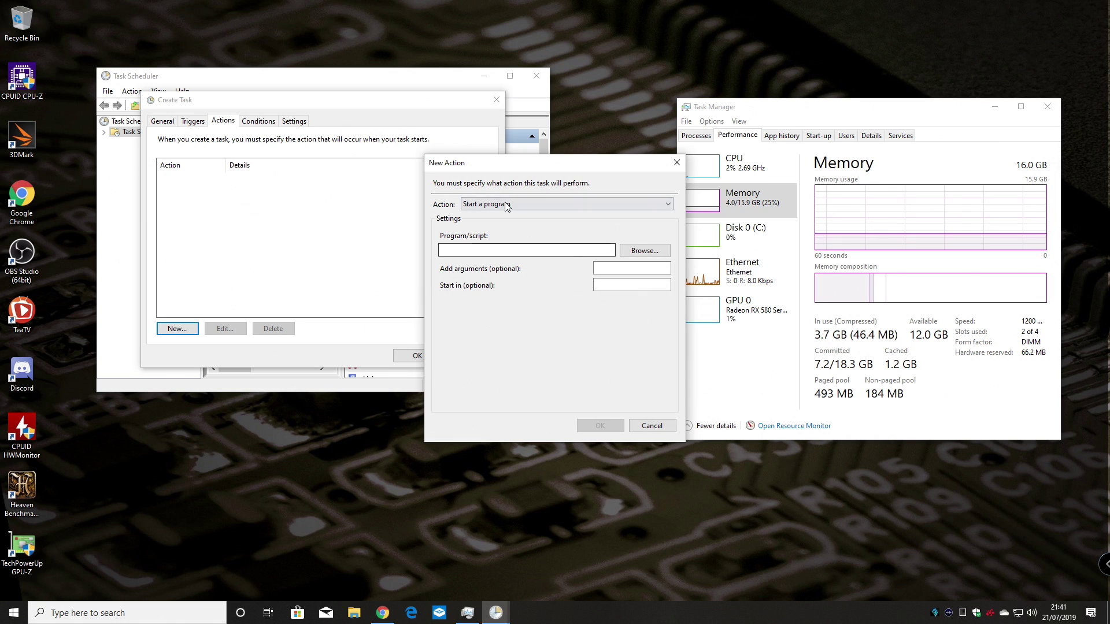
click(507, 205)
click(481, 216)
Step: Browse to C:\Program Files\Empty\EmptyStandbyList.exe as the program and save the action
click(635, 253)
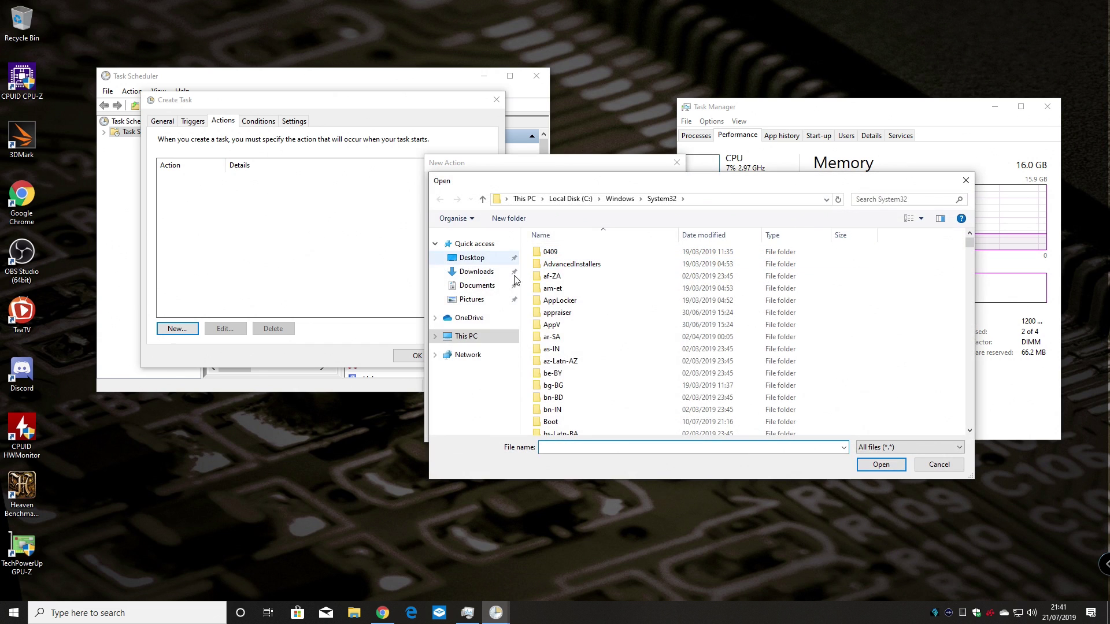
click(483, 201)
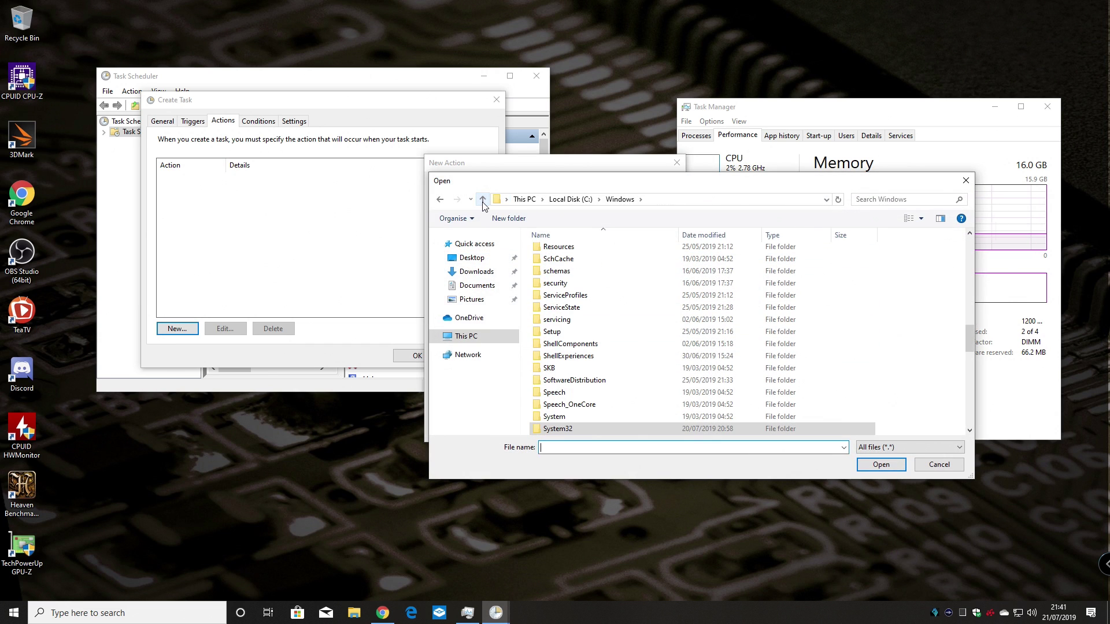
click(483, 200)
double_click(549, 324)
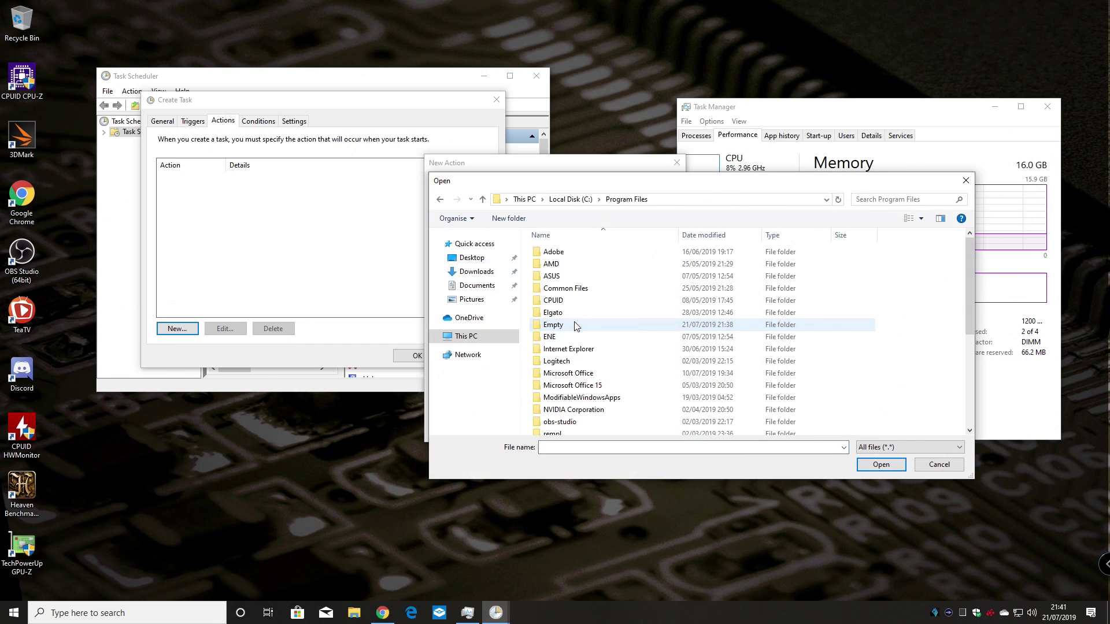
double_click(547, 324)
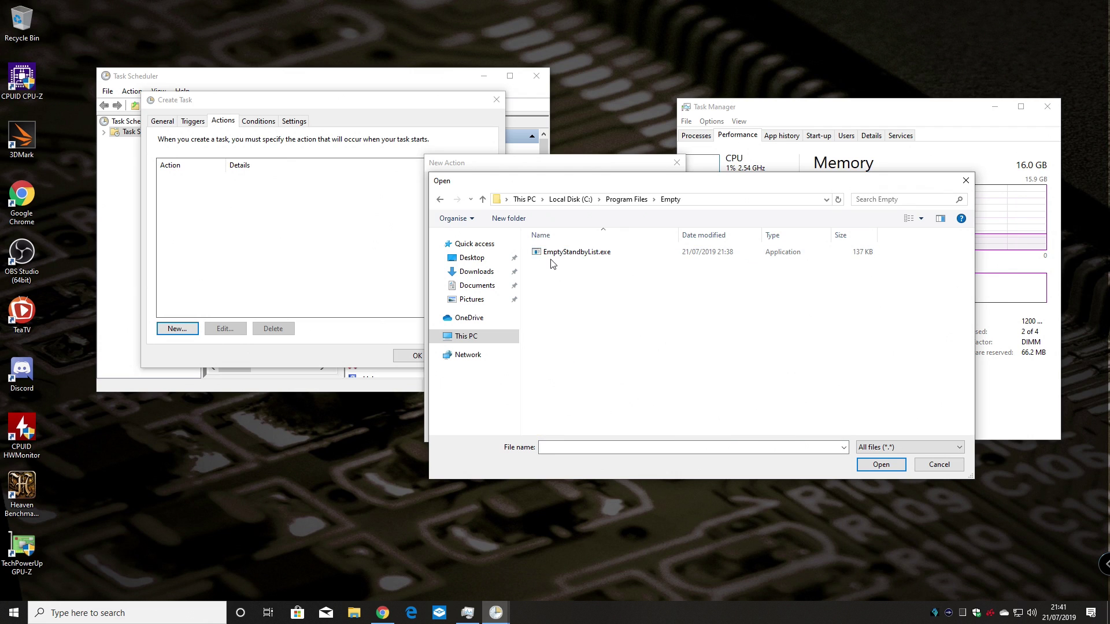
click(581, 253)
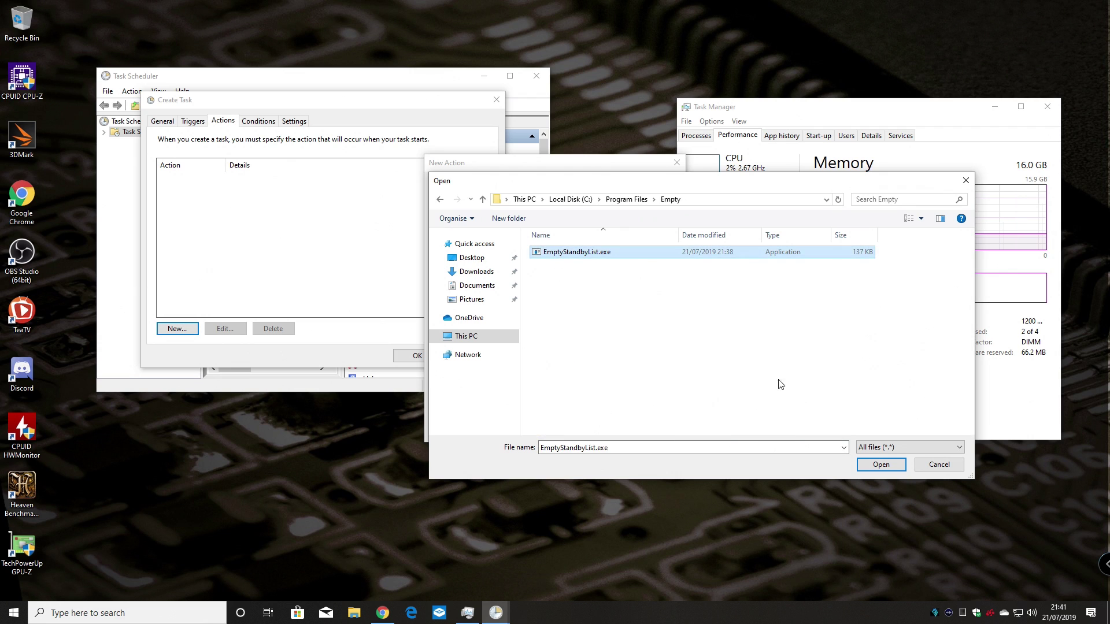
click(881, 465)
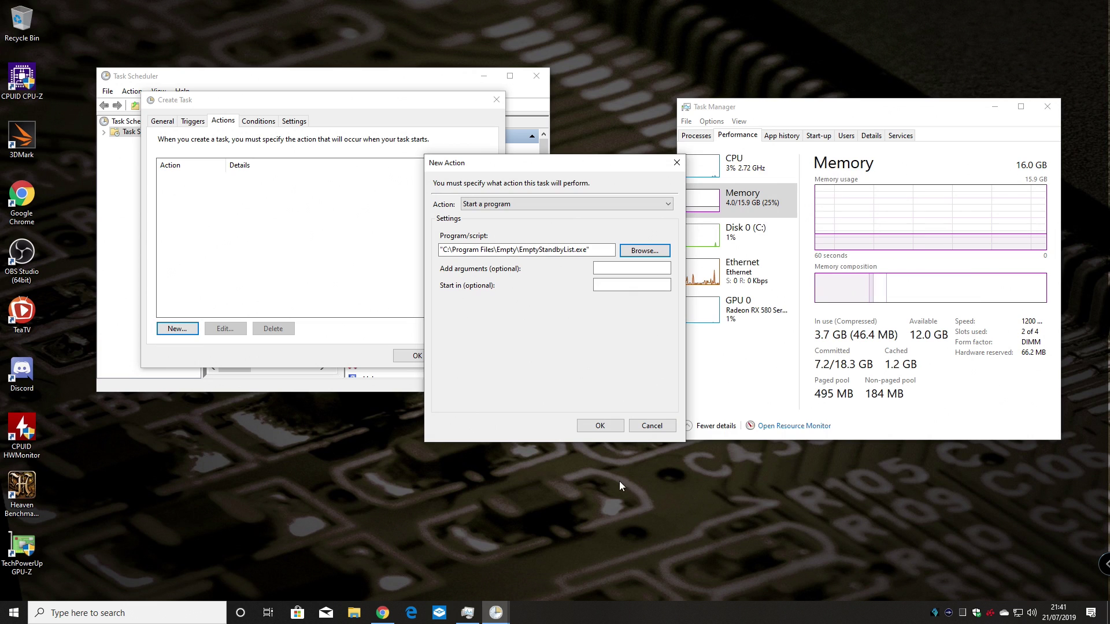
click(600, 426)
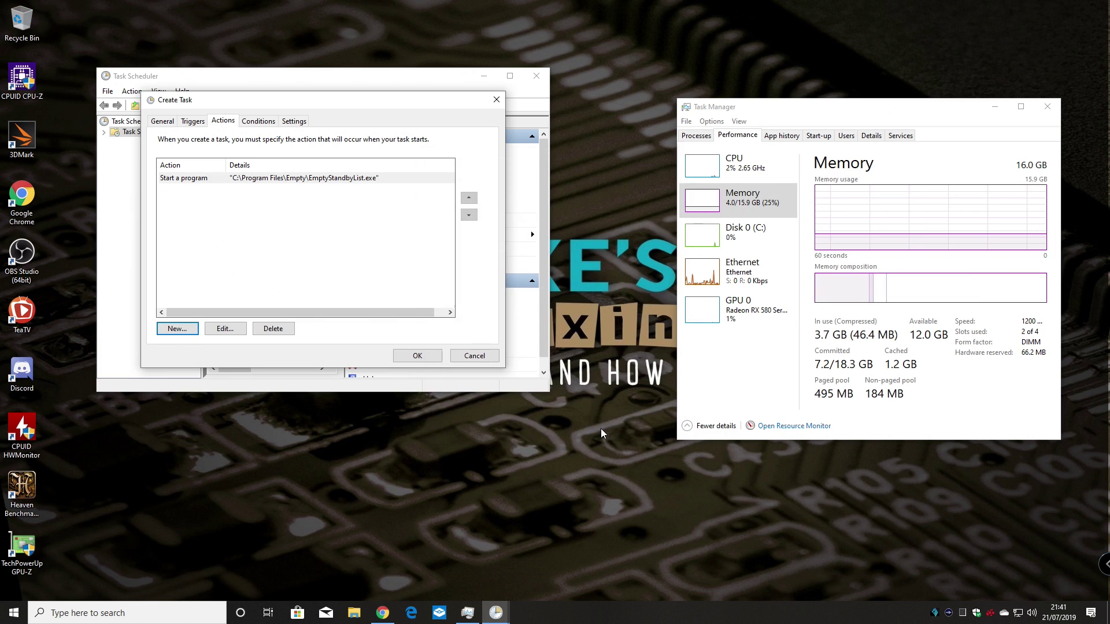
Step: Review the Conditions and Settings tabs with defaults and save the empty task
click(258, 121)
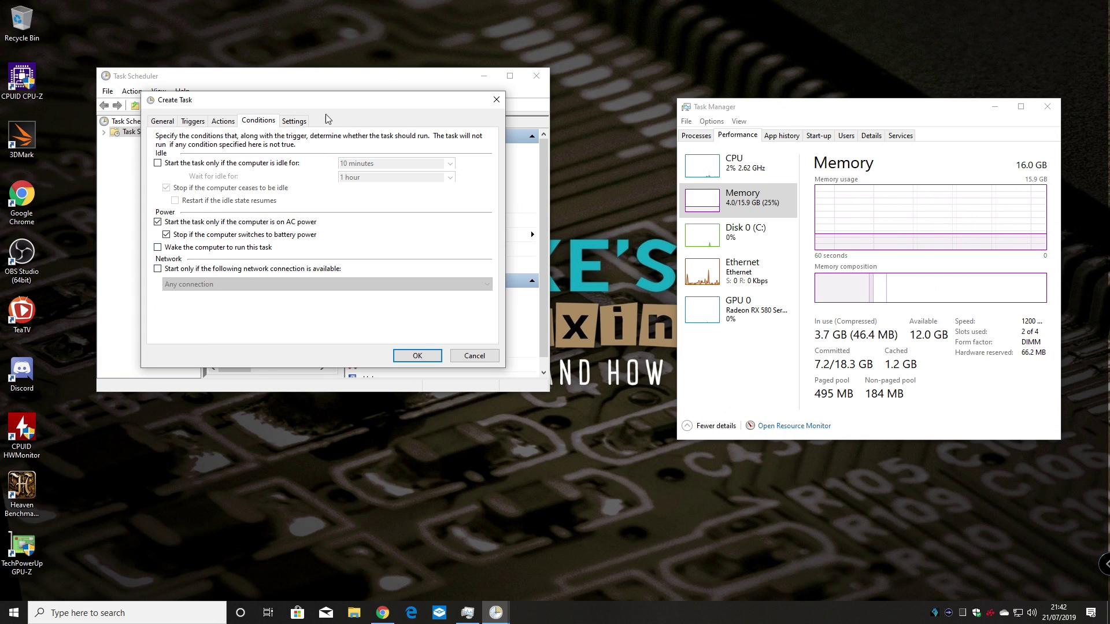
click(286, 122)
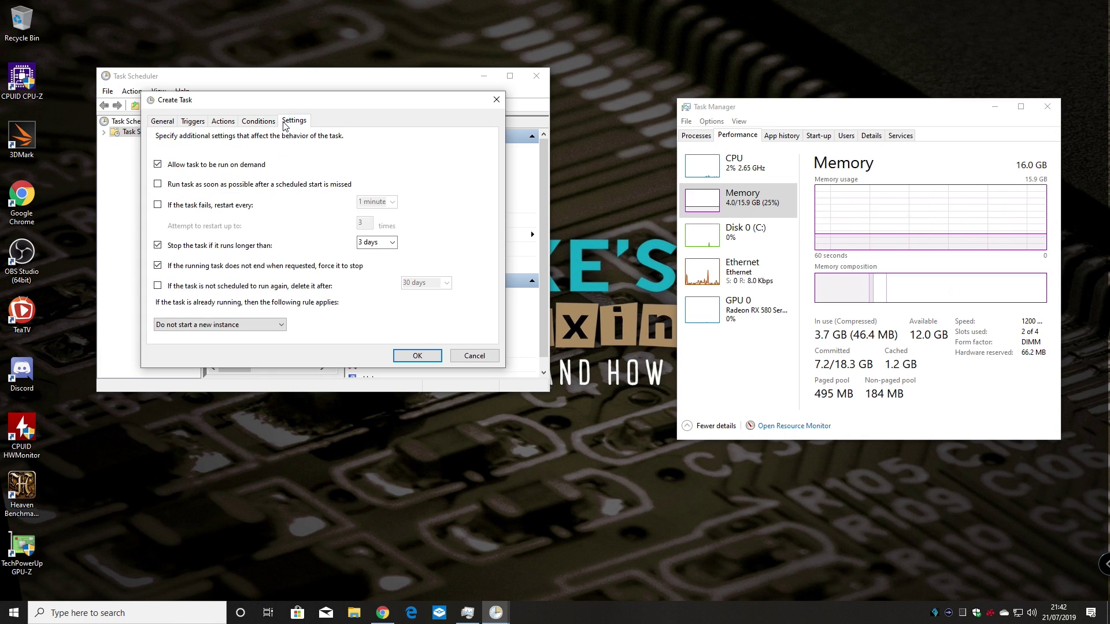
click(419, 357)
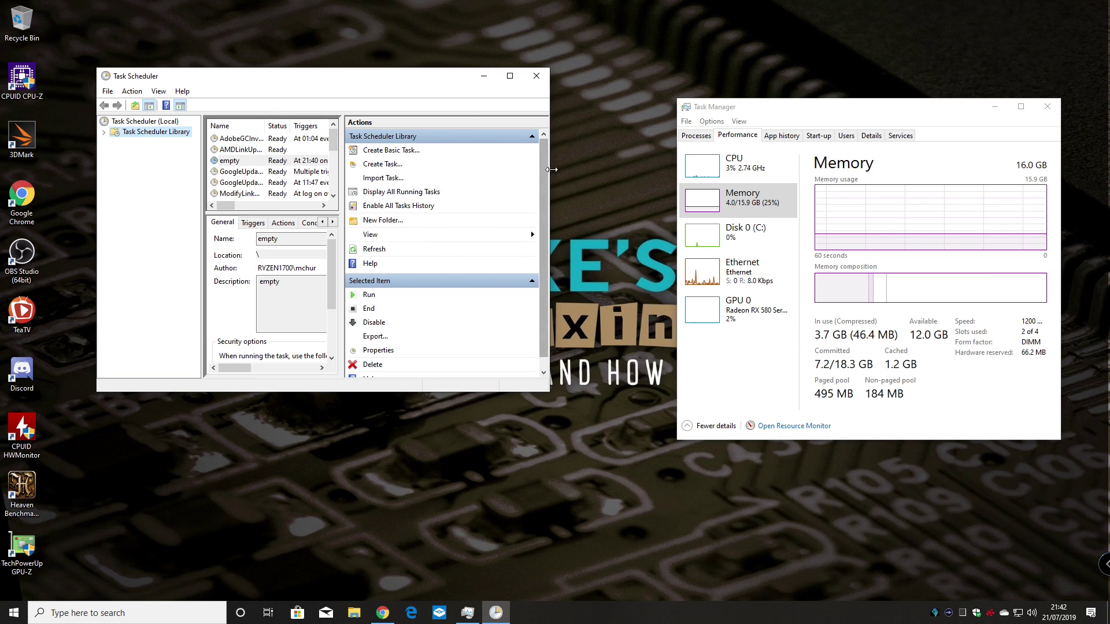
Step: Widen the window and run the 'empty' task immediately, dropping cached memory from 1.2 GB to 327 MB
drag(549, 174, 670, 181)
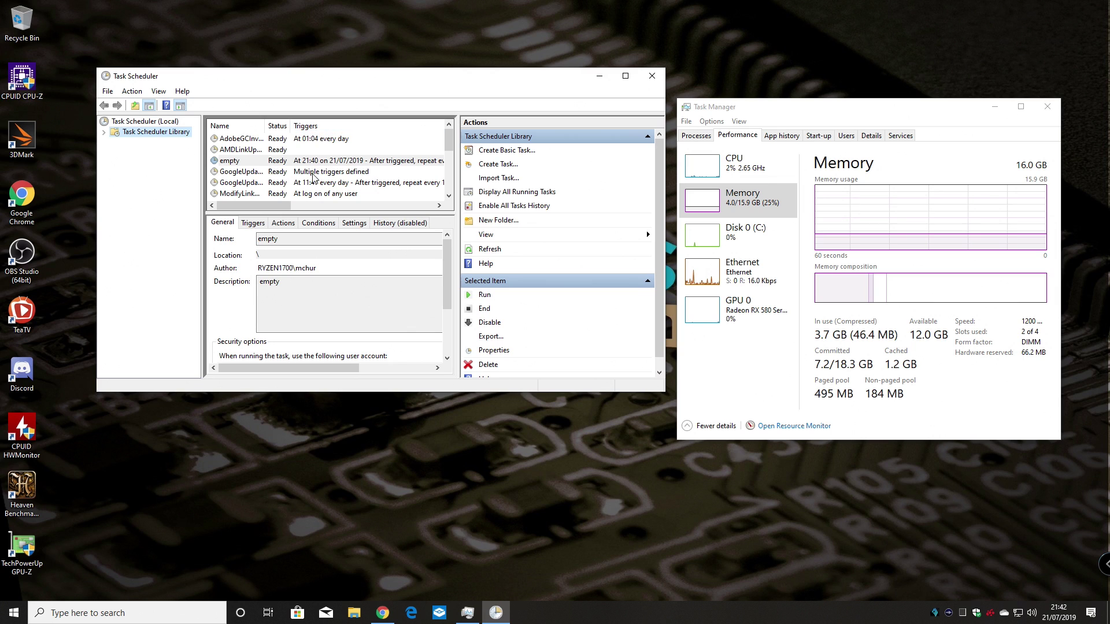
scroll(347, 170, down, 4)
scroll(314, 176, up, 4)
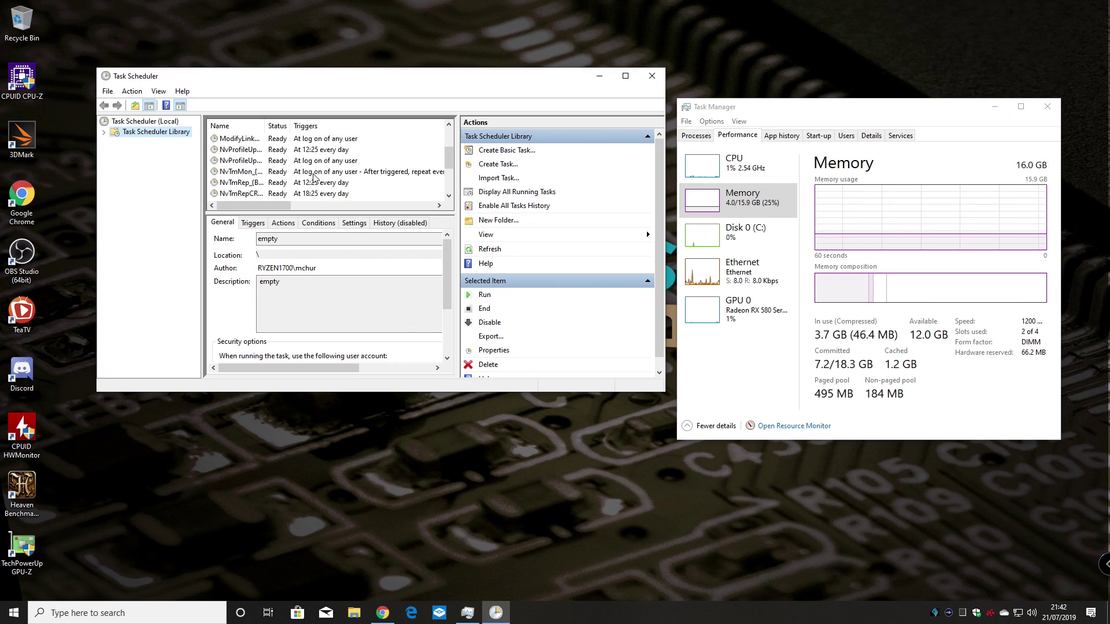
click(227, 164)
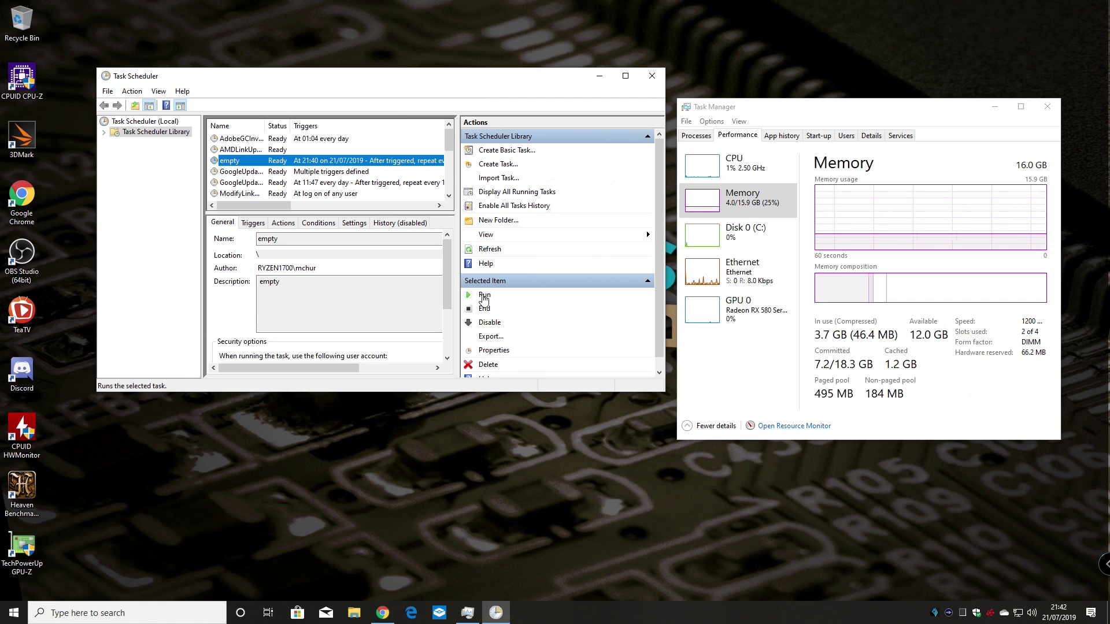
click(485, 296)
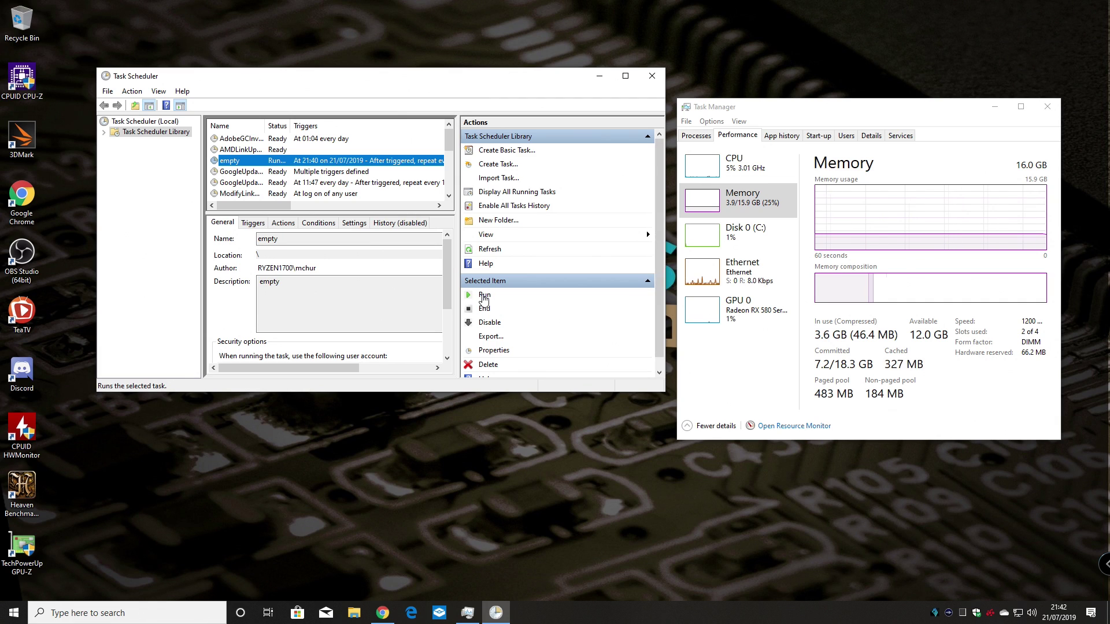